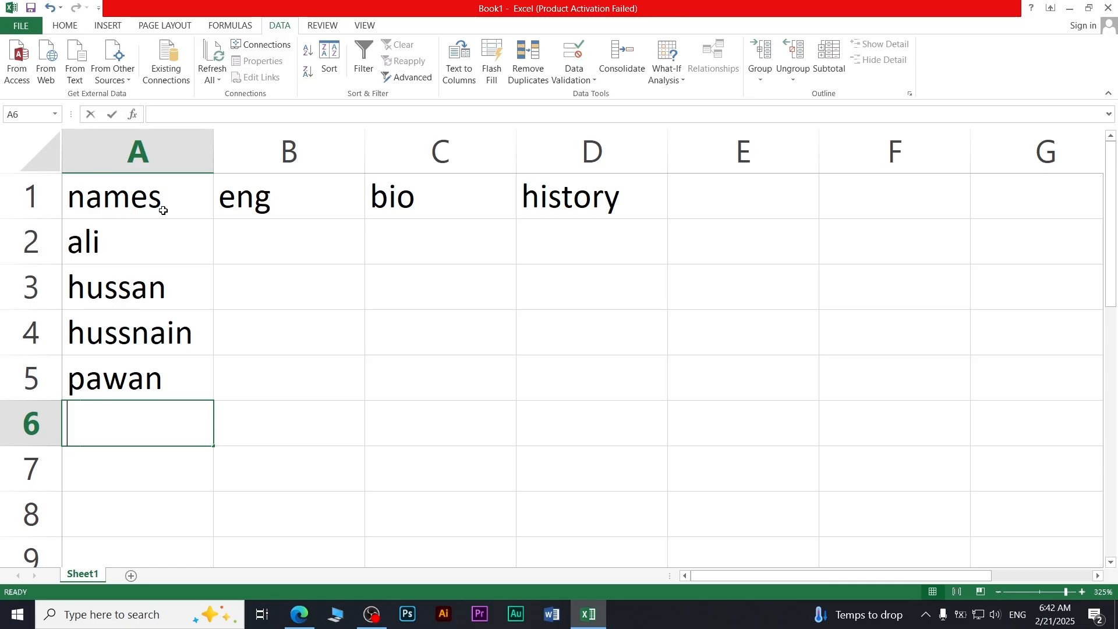
Step: Enter the names sawan, javed, john, mia, ali, ahmed and iqra down column A, ending at A12
{"action": "key", "text": "Return"}
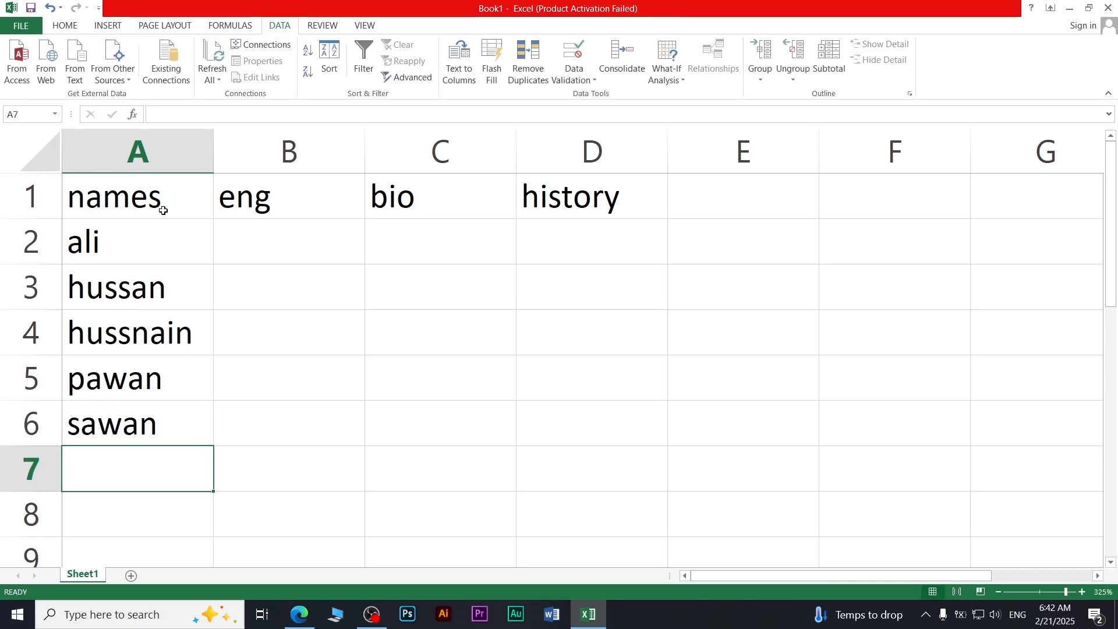
{"action": "type", "text": "javed"}
{"action": "key", "text": "Return"}
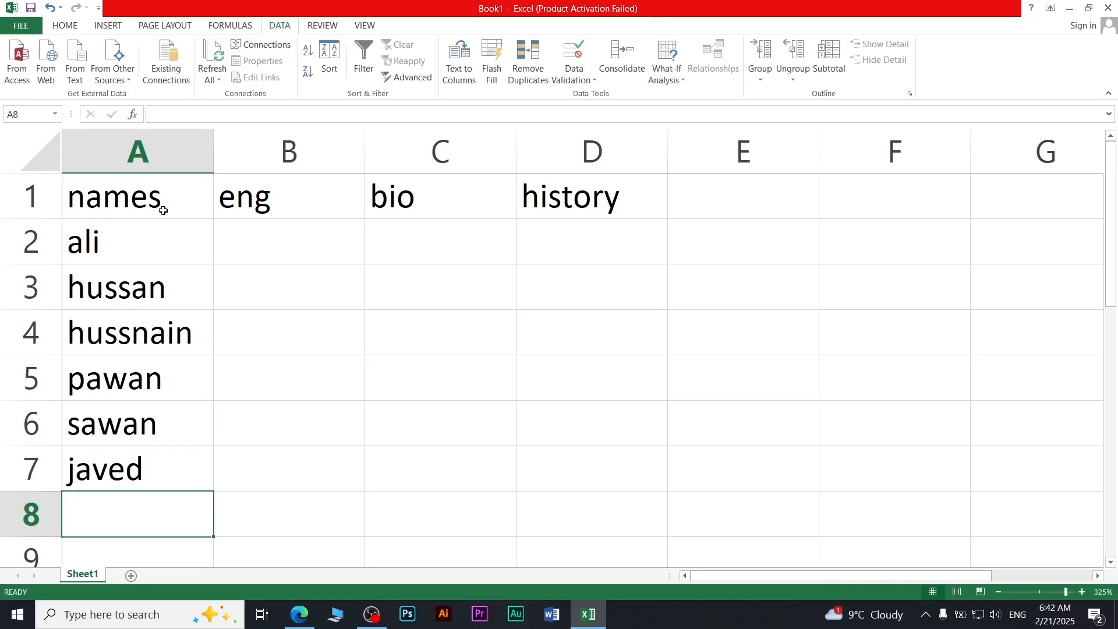
{"action": "type", "text": "john"}
{"action": "key", "text": "Return"}
{"action": "type", "text": "mia"}
{"action": "key", "text": "Return"}
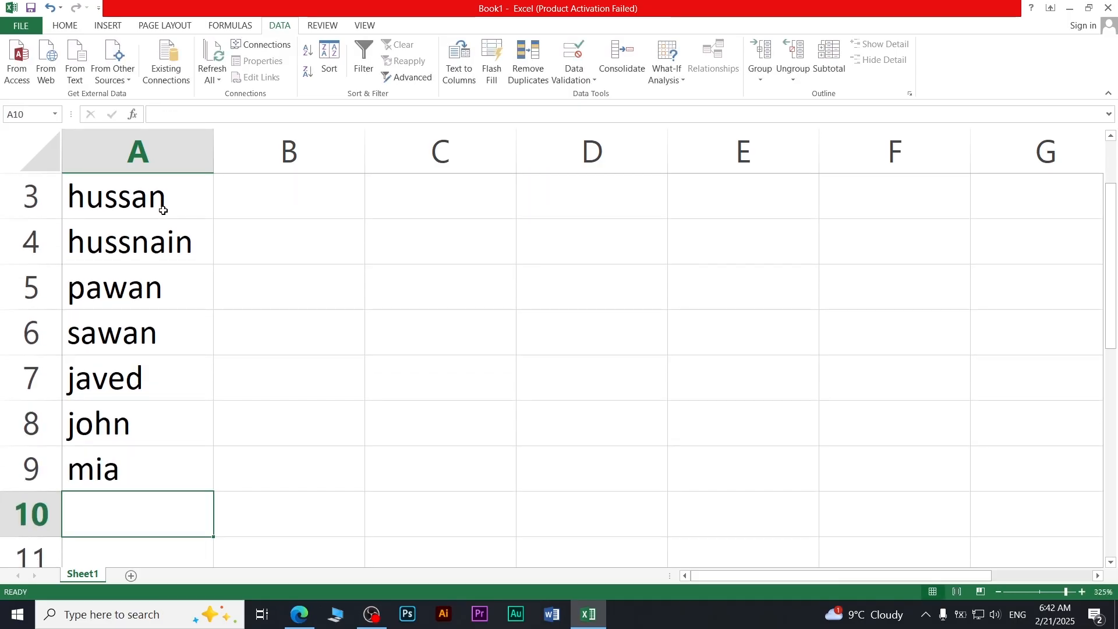
{"action": "type", "text": "ali"}
{"action": "key", "text": "Return"}
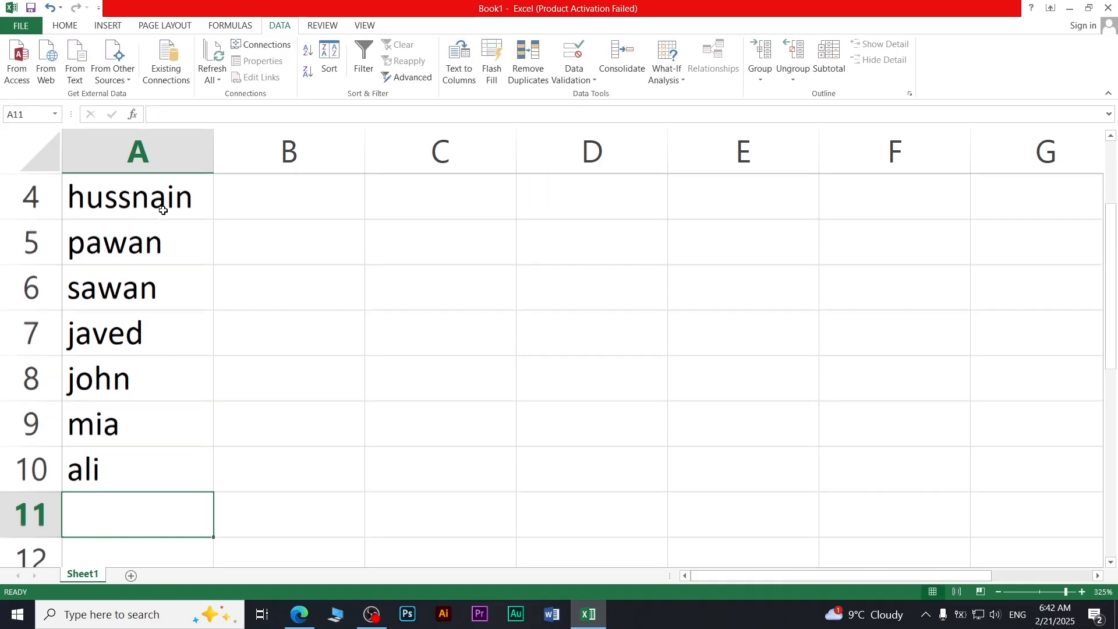
{"action": "type", "text": "ahmed"}
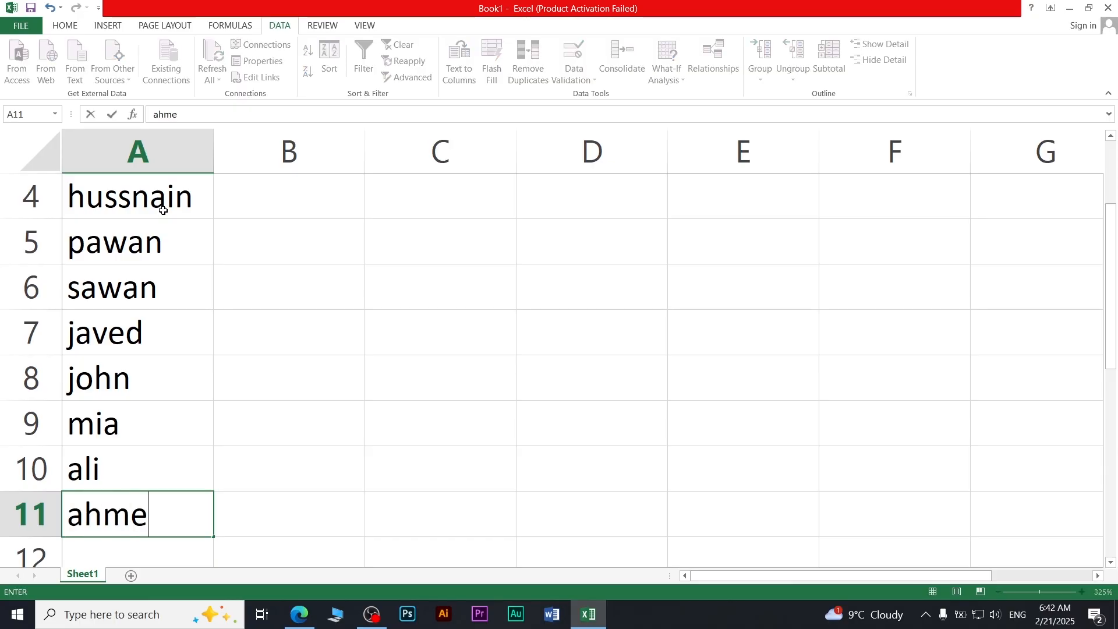
{"action": "key", "text": "Return"}
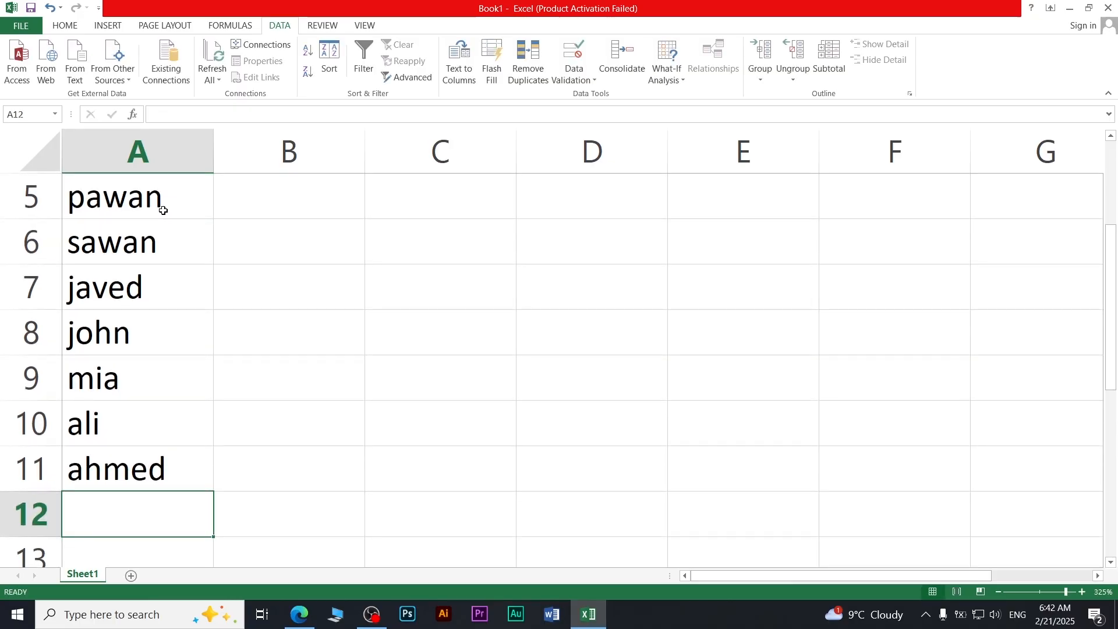
{"action": "type", "text": "iqra"}
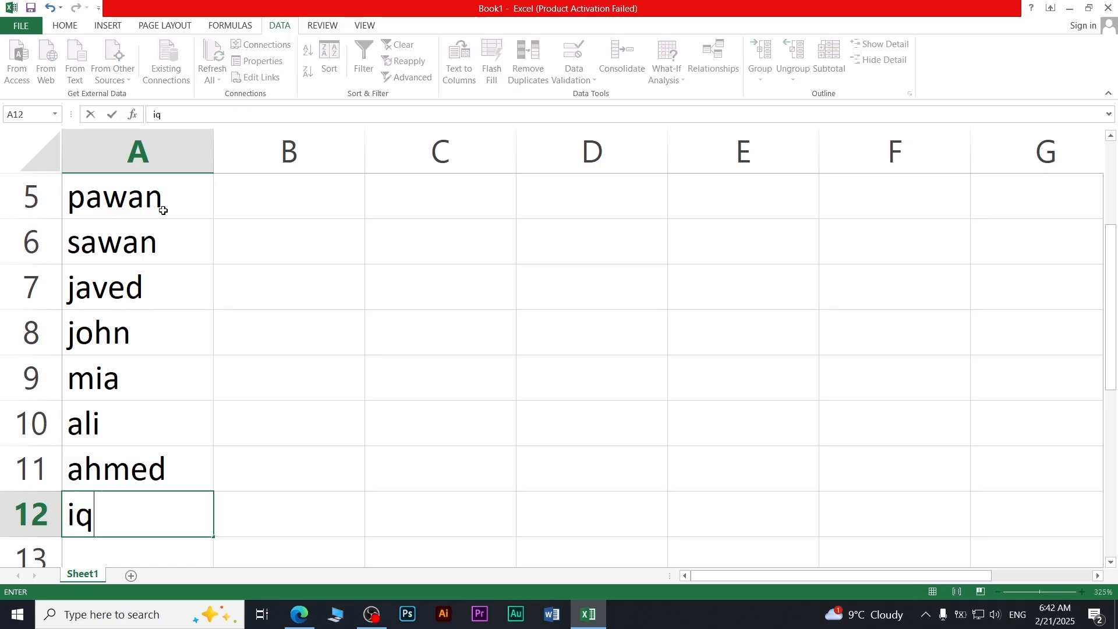
{"action": "left_click", "coordinate": [340, 288]}
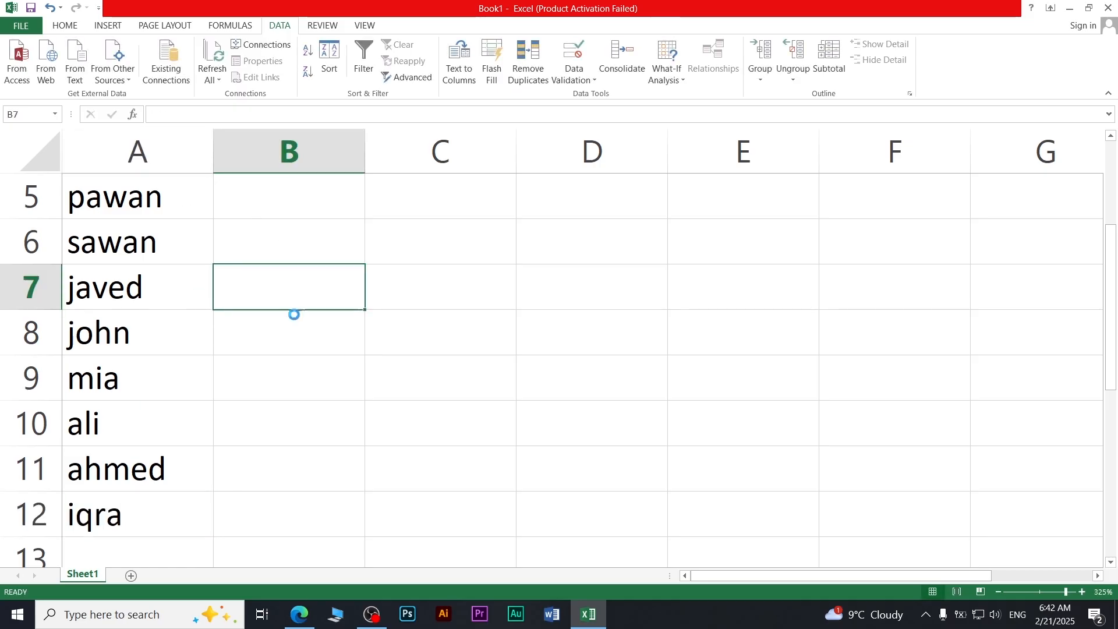
Step: Enter the eng marks 25, 32, 41, 25, 85, 65, 45, 85, 65, 42, 15 in B2:B12
{"action": "scroll", "coordinate": [293, 313], "scroll_direction": "down", "scroll_amount": 6}
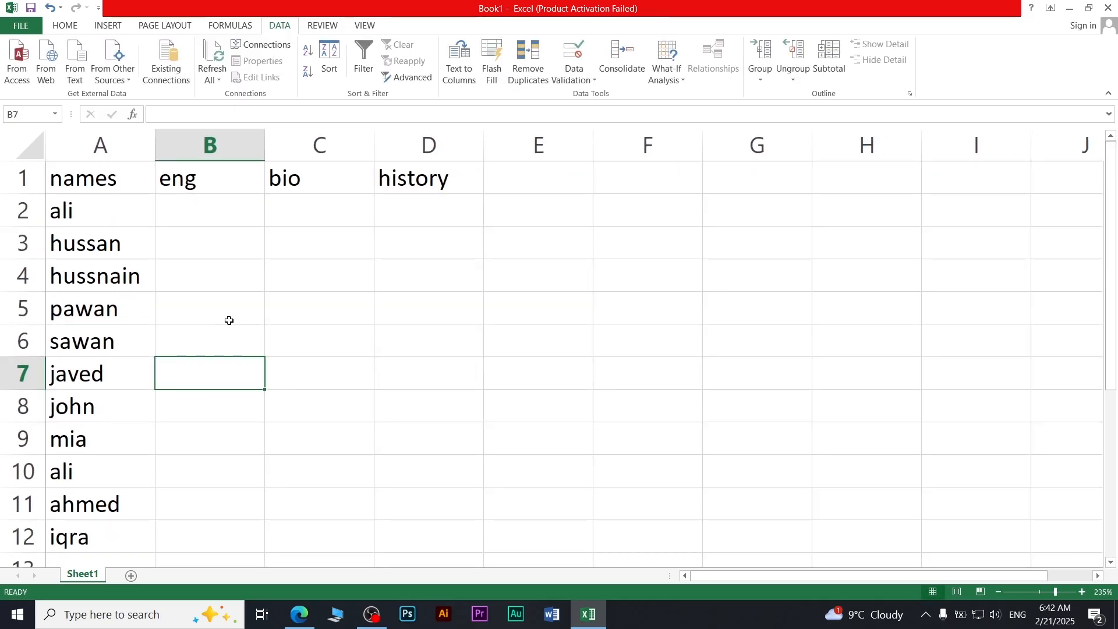
{"action": "left_click", "coordinate": [216, 215]}
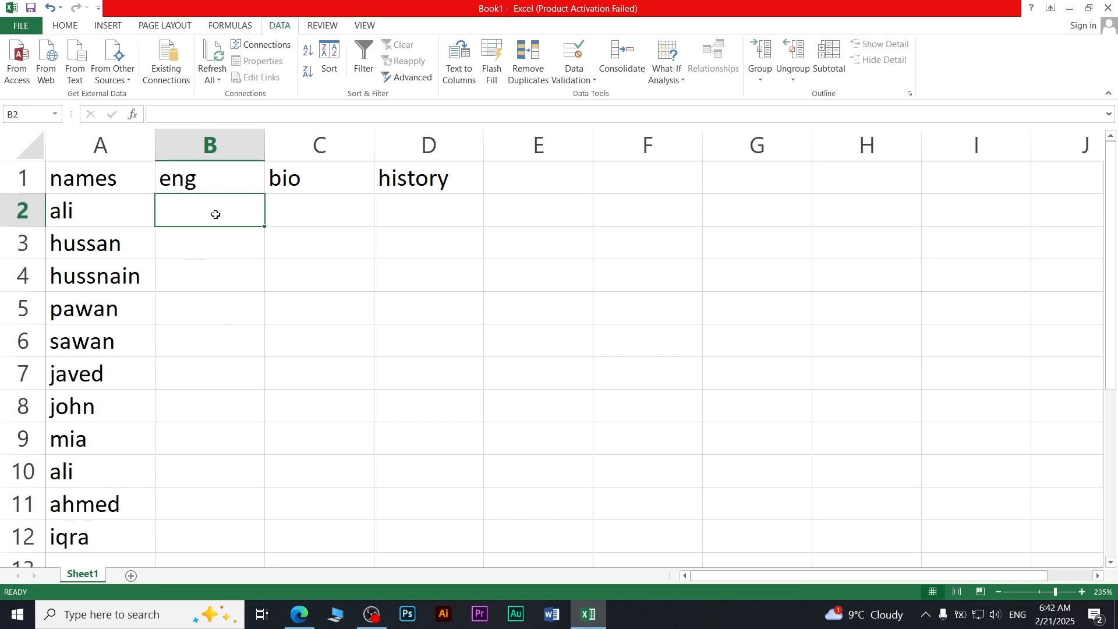
{"action": "type", "text": "25"}
{"action": "key", "text": "Return"}
{"action": "type", "text": "32"}
{"action": "key", "text": "Return"}
{"action": "type", "text": "41"}
{"action": "key", "text": "Return"}
{"action": "type", "text": "25"}
{"action": "key", "text": "Return"}
{"action": "type", "text": "85"}
{"action": "key", "text": "Return"}
{"action": "type", "text": "65"}
{"action": "key", "text": "Return"}
{"action": "type", "text": "45"}
{"action": "key", "text": "Return"}
{"action": "type", "text": "85"}
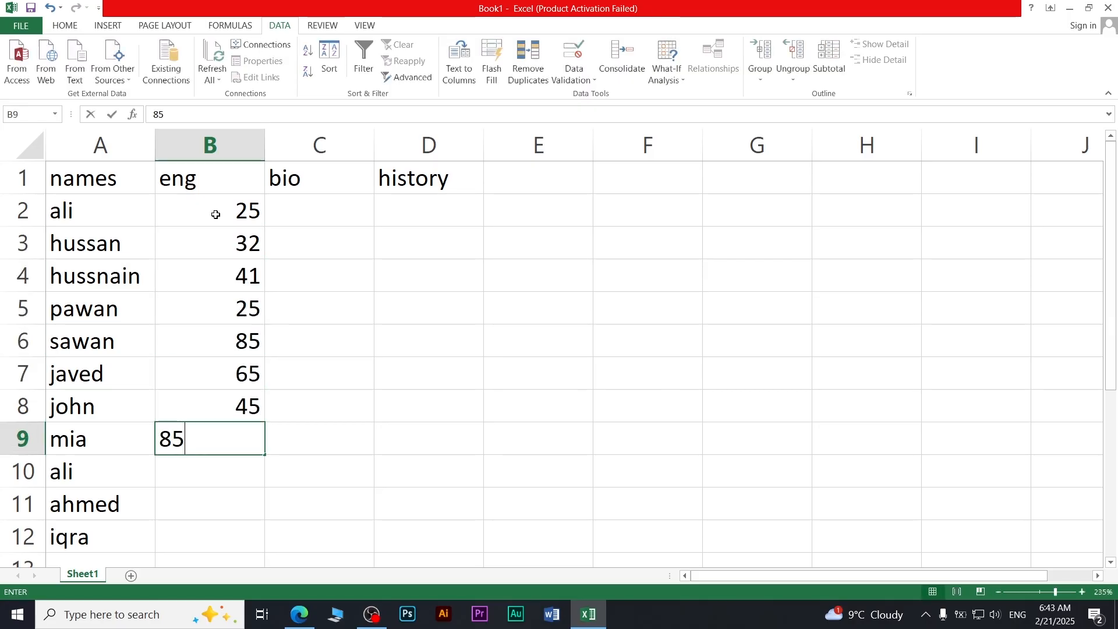
{"action": "key", "text": "Return"}
{"action": "type", "text": "65"}
{"action": "key", "text": "Return"}
{"action": "type", "text": "42"}
{"action": "key", "text": "Return"}
{"action": "type", "text": "15"}
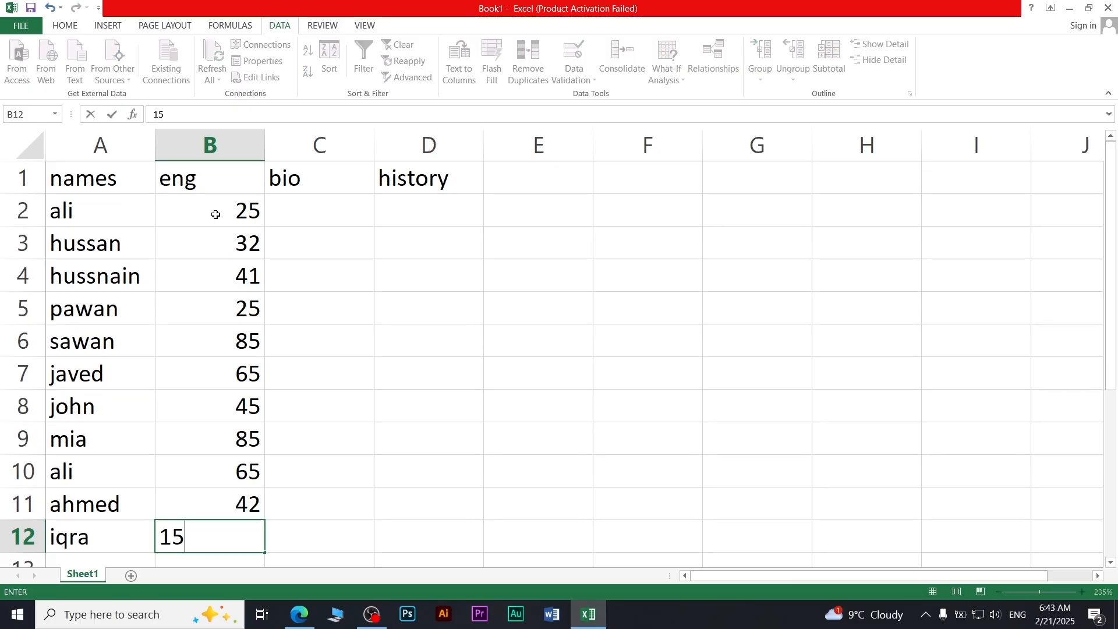
{"action": "key", "text": "Tab"}
Step: Enter the bio marks 12, 52, 32, 54, 85, 45, 25, 36, 45, 25, 15 in C2:C12
{"action": "key", "text": "Up"}
{"action": "key", "text": "Up"}
{"action": "key", "text": "Up"}
{"action": "key", "text": "Up"}
{"action": "key", "text": "Up"}
{"action": "key", "text": "Up"}
{"action": "key", "text": "Up"}
{"action": "key", "text": "Up"}
{"action": "key", "text": "Up"}
{"action": "key", "text": "Up"}
{"action": "key", "text": "Up"}
{"action": "key", "text": "Down"}
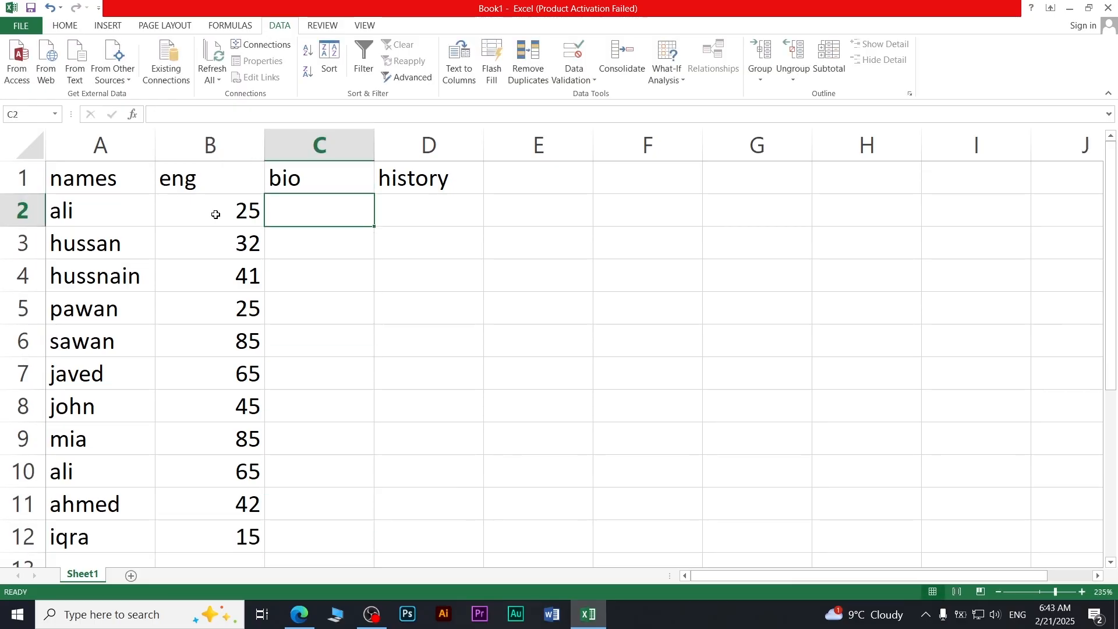
{"action": "type", "text": "12"}
{"action": "key", "text": "Return"}
{"action": "type", "text": "52"}
{"action": "key", "text": "Return"}
{"action": "type", "text": "32"}
{"action": "key", "text": "Return"}
{"action": "type", "text": "54"}
{"action": "key", "text": "Return"}
{"action": "type", "text": "85"}
{"action": "key", "text": "Return"}
{"action": "type", "text": "45"}
{"action": "key", "text": "Return"}
{"action": "type", "text": "25"}
{"action": "key", "text": "Return"}
{"action": "type", "text": "36"}
{"action": "key", "text": "Return"}
{"action": "type", "text": "45"}
{"action": "key", "text": "Return"}
{"action": "type", "text": "25"}
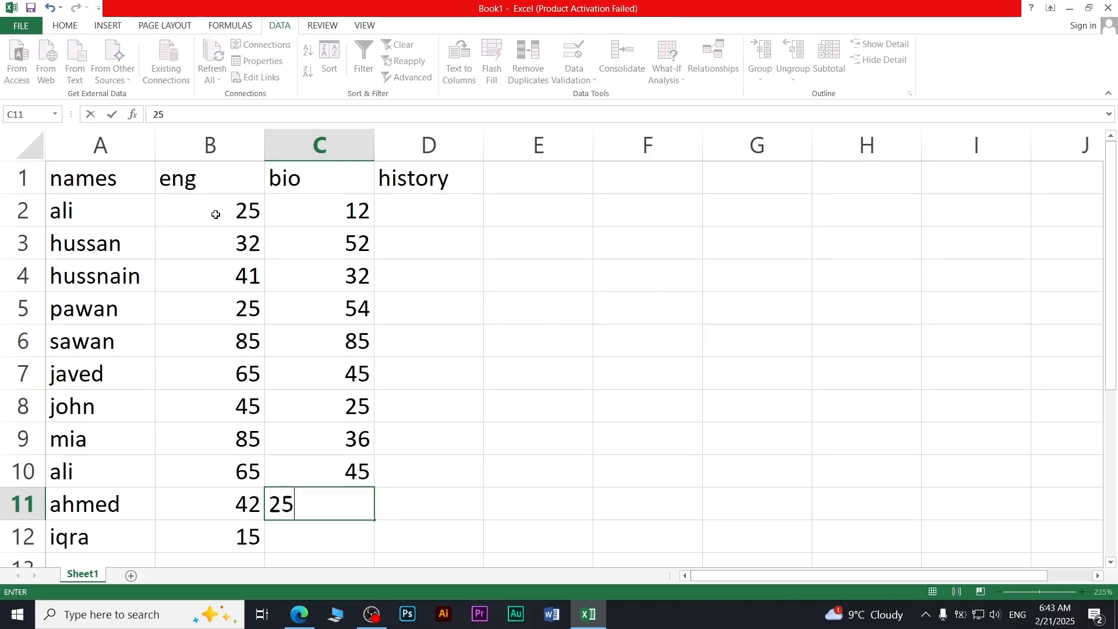
{"action": "key", "text": "Return"}
{"action": "type", "text": "15"}
{"action": "key", "text": "Tab"}
Step: Enter the history marks 15, 45, 12, 63, 36, 25, 52, 95, 65, 45, 55 in D2:D12
{"action": "key", "text": "Up"}
{"action": "key", "text": "Up"}
{"action": "key", "text": "Up"}
{"action": "key", "text": "Up"}
{"action": "key", "text": "Up"}
{"action": "key", "text": "Up"}
{"action": "key", "text": "Up"}
{"action": "key", "text": "Up"}
{"action": "key", "text": "Up"}
{"action": "key", "text": "Up"}
{"action": "key", "text": "Up"}
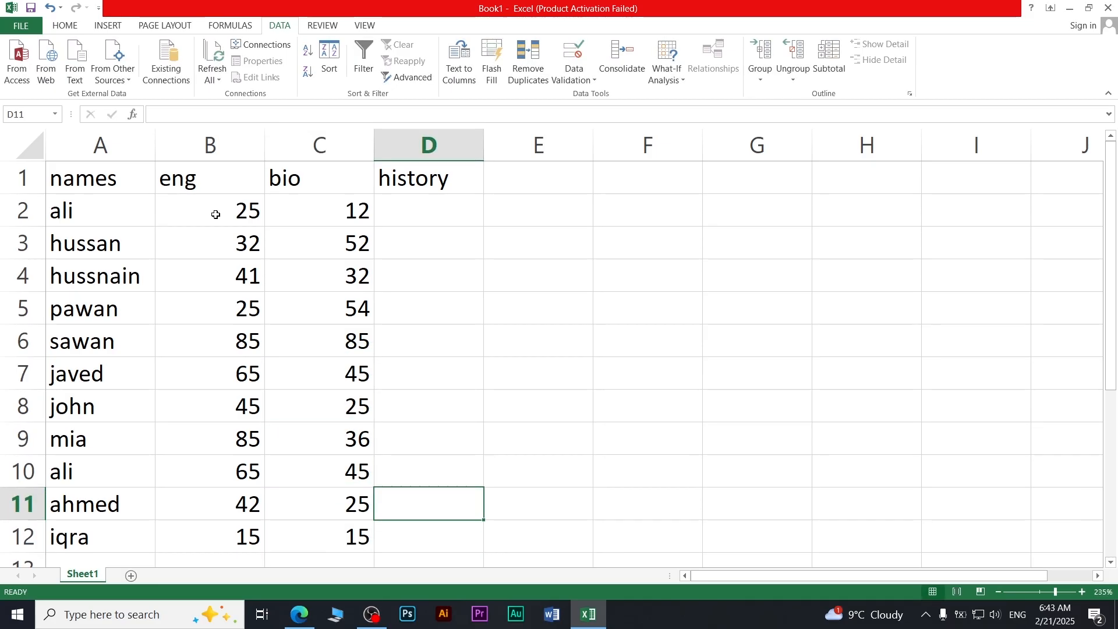
{"action": "key", "text": "Down"}
{"action": "type", "text": "15"}
{"action": "key", "text": "Return"}
{"action": "type", "text": "2"}
{"action": "key", "text": "Return"}
{"action": "key", "text": "Up"}
{"action": "type", "text": "45"}
{"action": "key", "text": "Return"}
{"action": "type", "text": "12"}
{"action": "key", "text": "Return"}
{"action": "type", "text": "63"}
{"action": "key", "text": "Return"}
{"action": "type", "text": "36"}
{"action": "key", "text": "Return"}
{"action": "type", "text": "25"}
{"action": "key", "text": "Return"}
{"action": "type", "text": "52"}
{"action": "key", "text": "Return"}
{"action": "type", "text": "95"}
{"action": "key", "text": "Return"}
{"action": "type", "text": "65"}
{"action": "key", "text": "Return"}
{"action": "type", "text": "45"}
{"action": "key", "text": "Return"}
{"action": "type", "text": "55"}
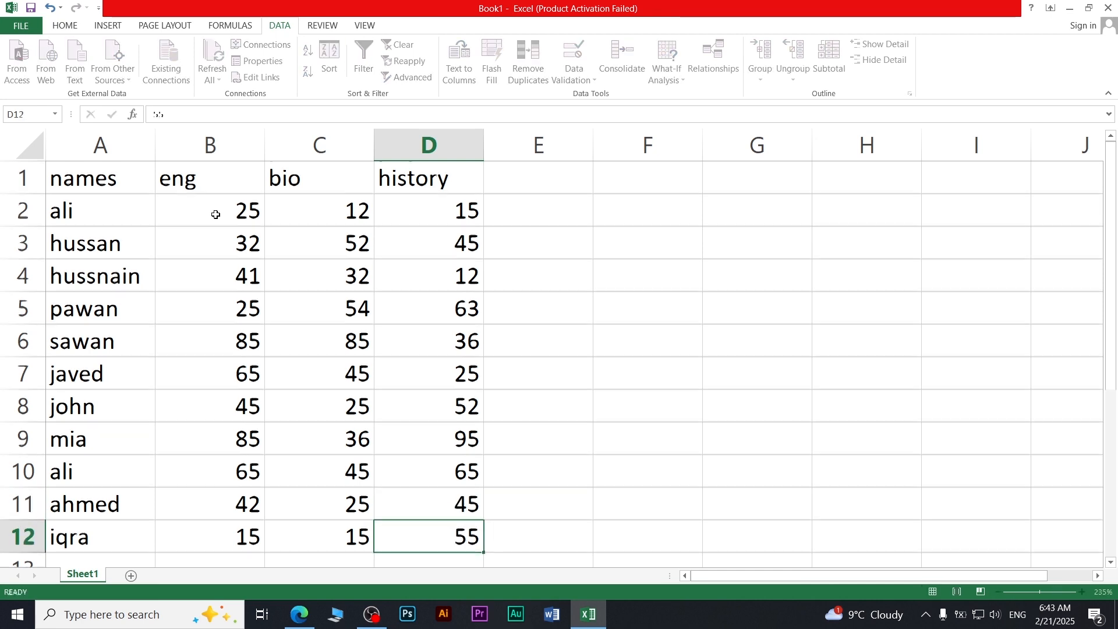
{"action": "key", "text": "Return"}
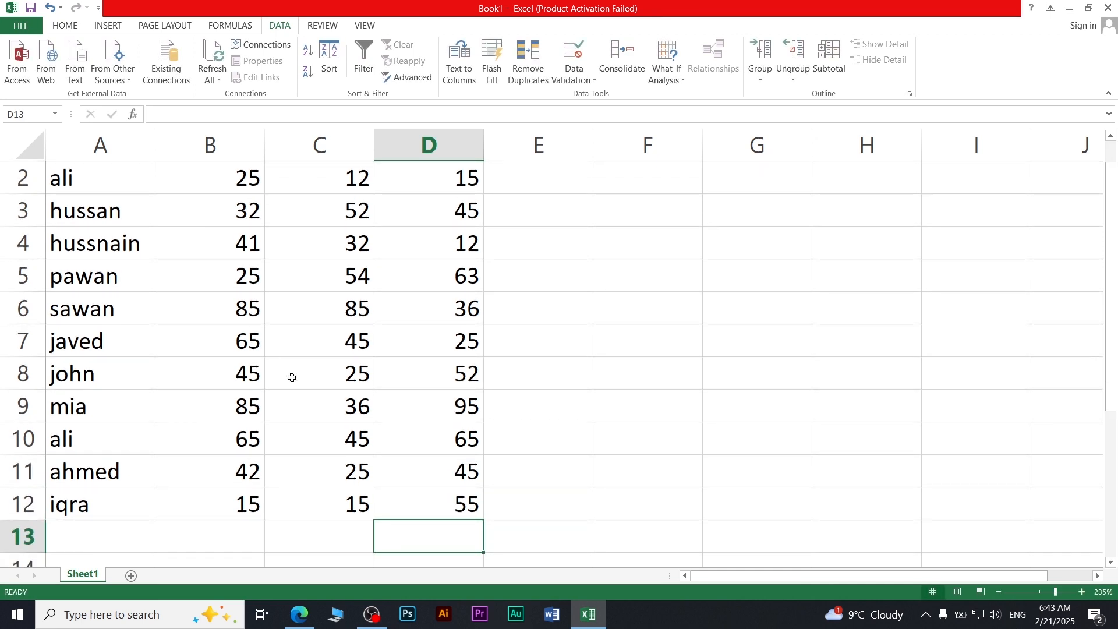
Step: Select A1:D12 and group rows 1–12 into an outline
{"action": "scroll", "coordinate": [291, 378], "scroll_direction": "up", "scroll_amount": 1}
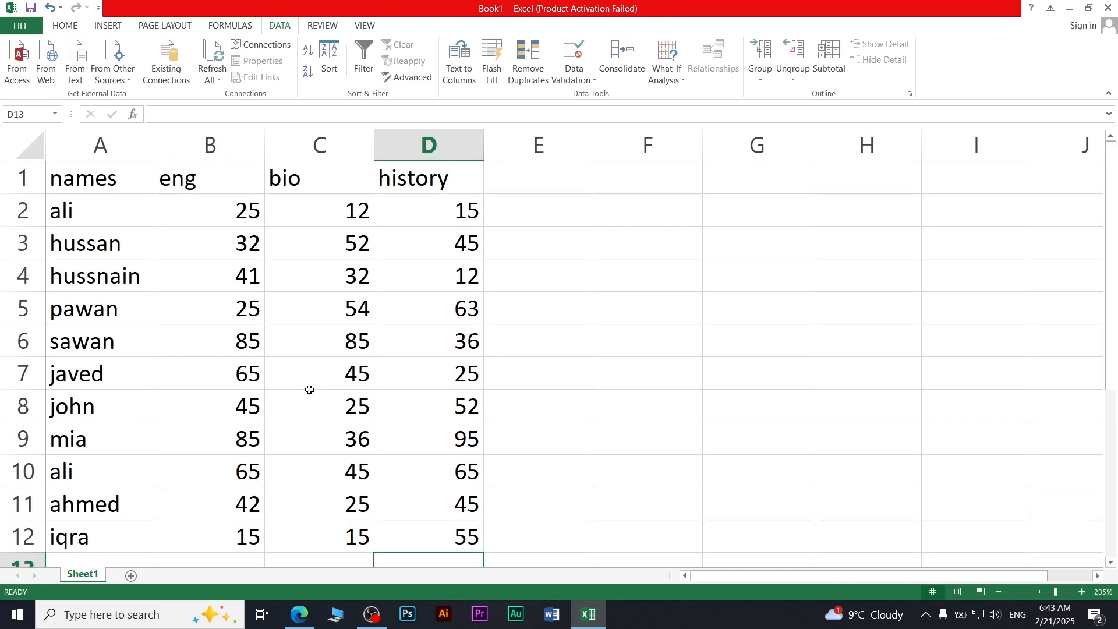
{"action": "scroll", "coordinate": [289, 384], "scroll_direction": "down", "scroll_amount": 1}
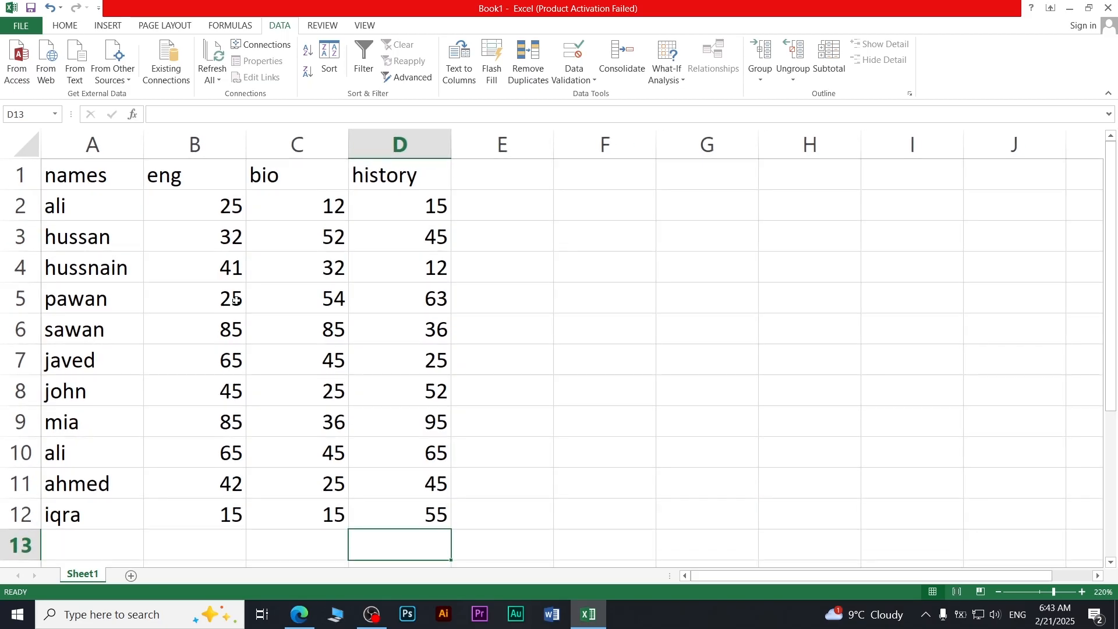
{"action": "left_click_drag", "start_coordinate": [139, 177], "coordinate": [381, 521]}
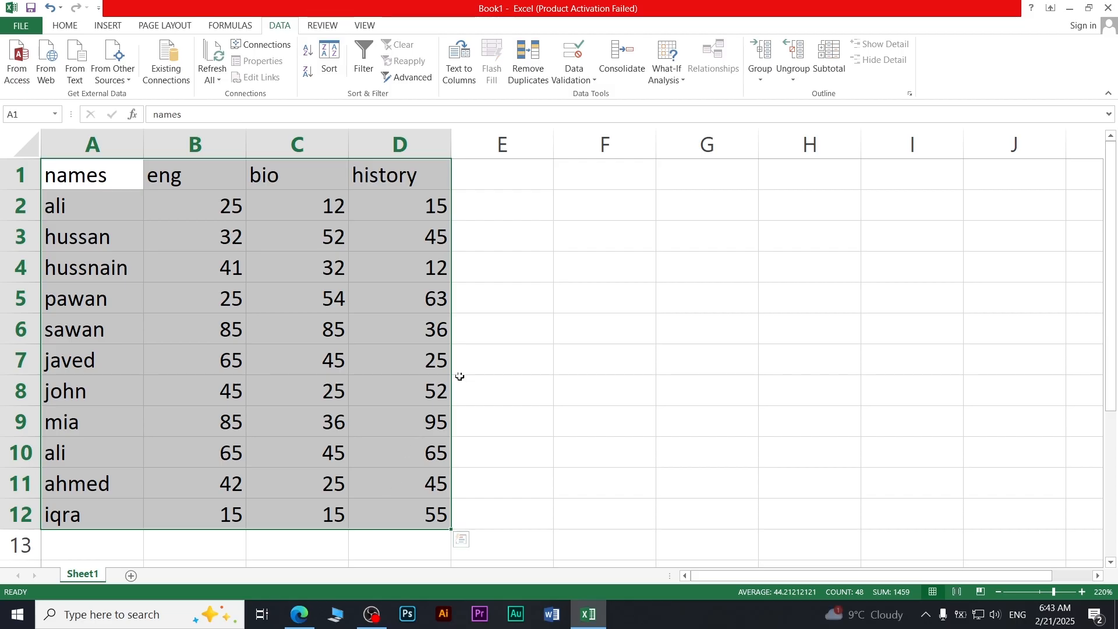
{"action": "left_click", "coordinate": [765, 75]}
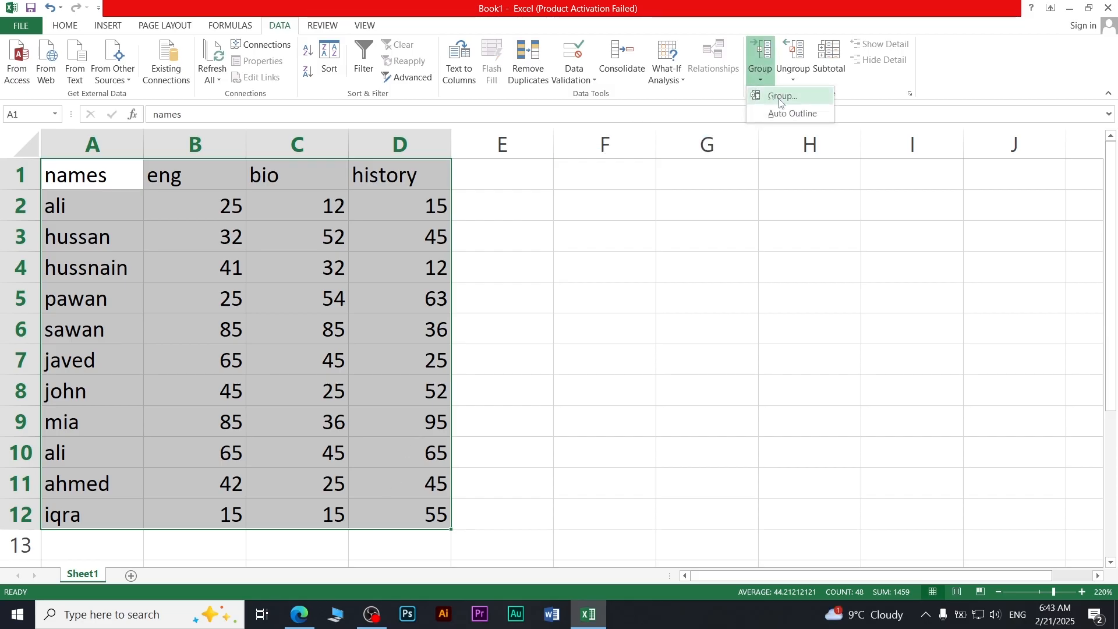
{"action": "left_click", "coordinate": [781, 99]}
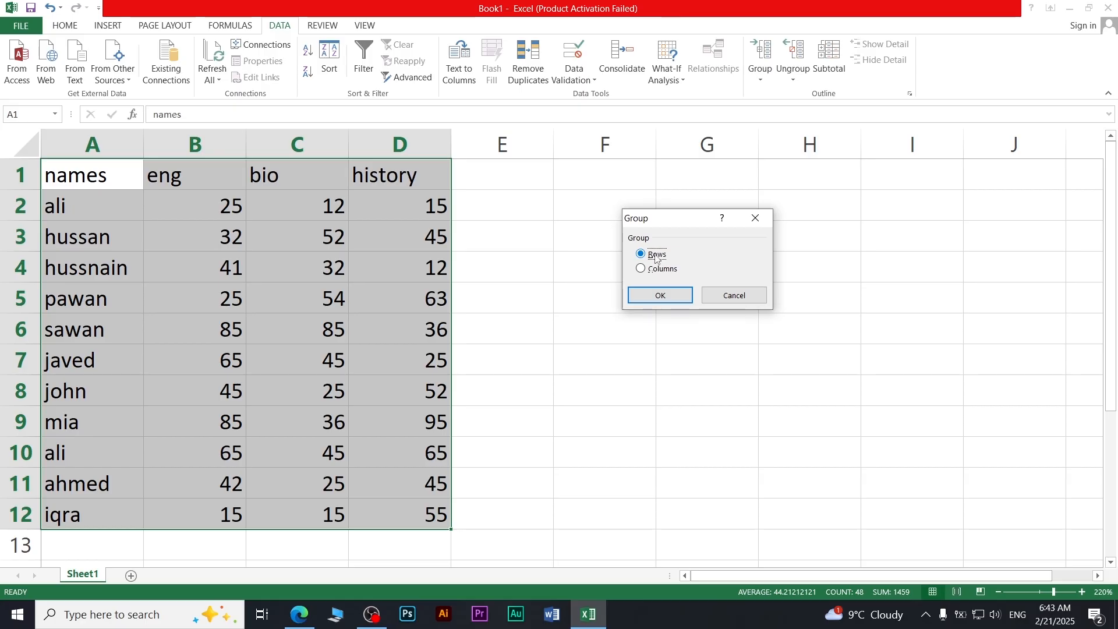
{"action": "left_click", "coordinate": [667, 296]}
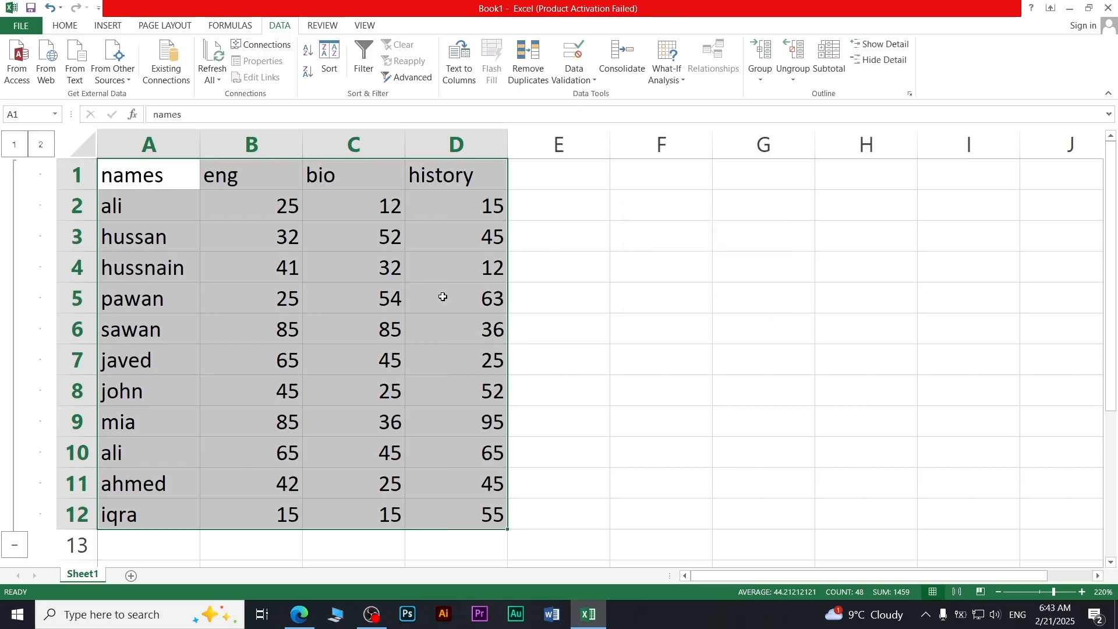
Step: Collapse and expand the grouped rows, leaving them collapsed
{"action": "left_click", "coordinate": [20, 143]}
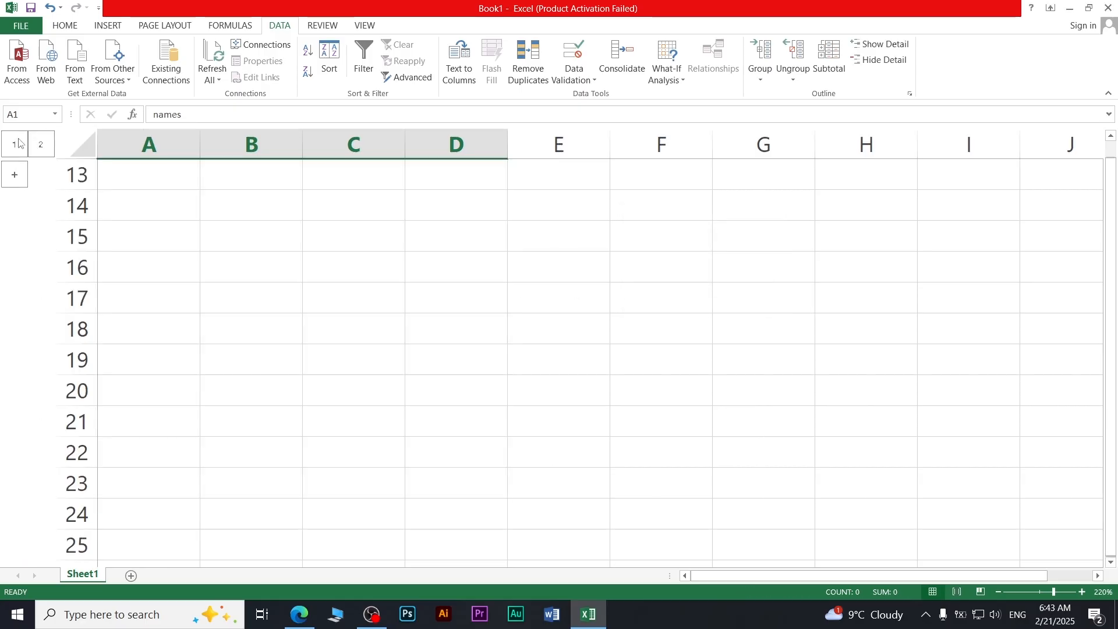
{"action": "left_click", "coordinate": [20, 183]}
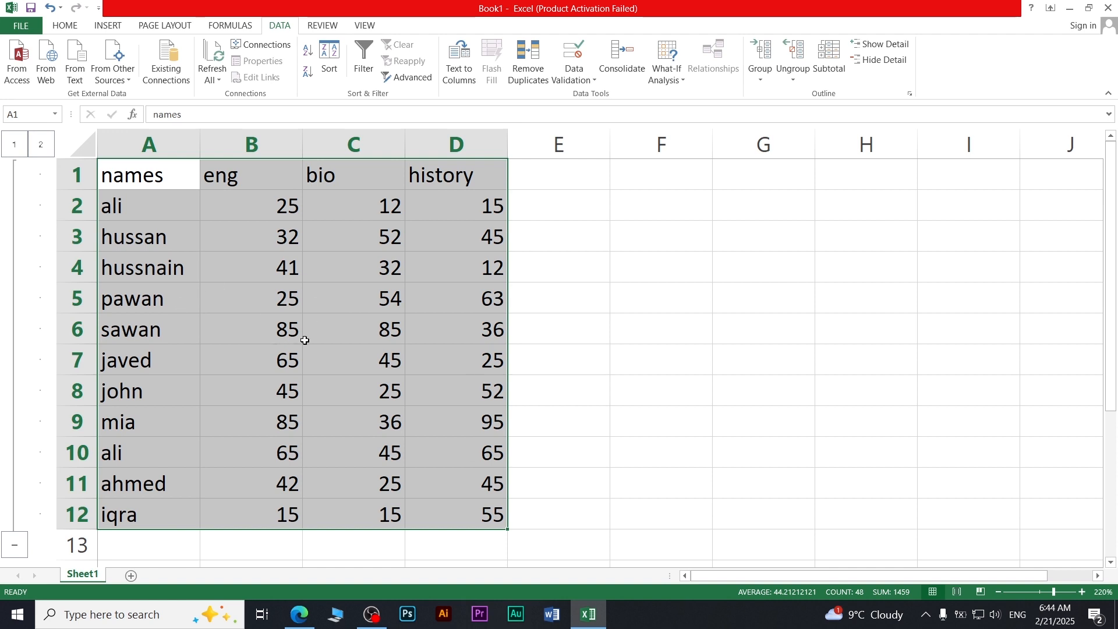
{"action": "scroll", "coordinate": [308, 349], "scroll_direction": "down", "scroll_amount": 1, "text": "ctrl"}
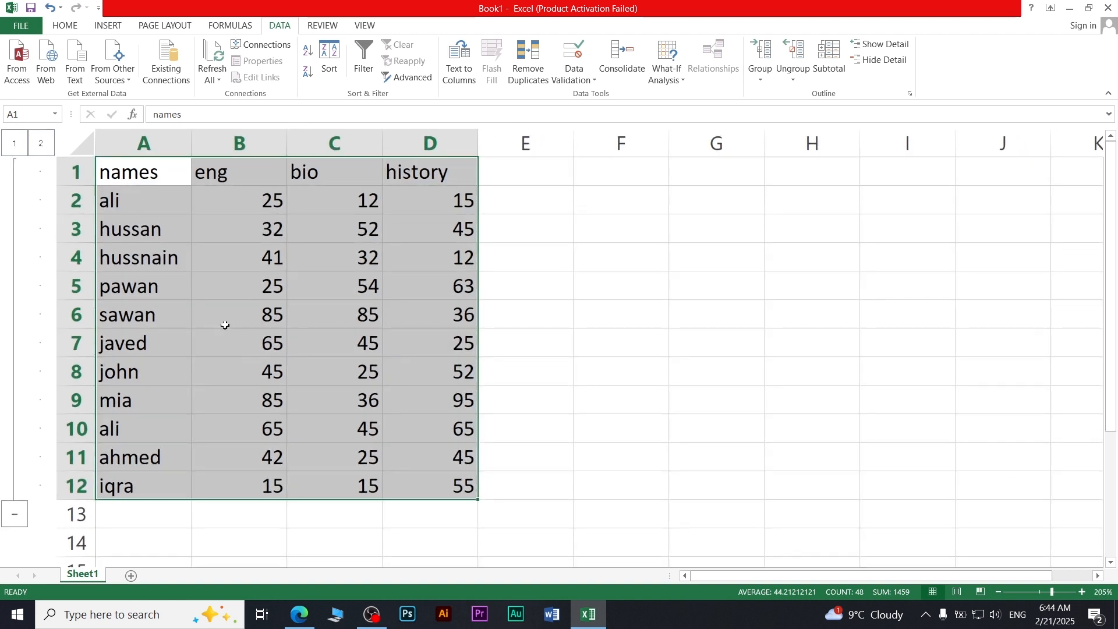
{"action": "left_click", "coordinate": [13, 154]}
Step: Expand the rows and insert Sum subtotals of eng, bio and history at each change in names
{"action": "left_click", "coordinate": [14, 170]}
{"action": "left_click", "coordinate": [829, 58]}
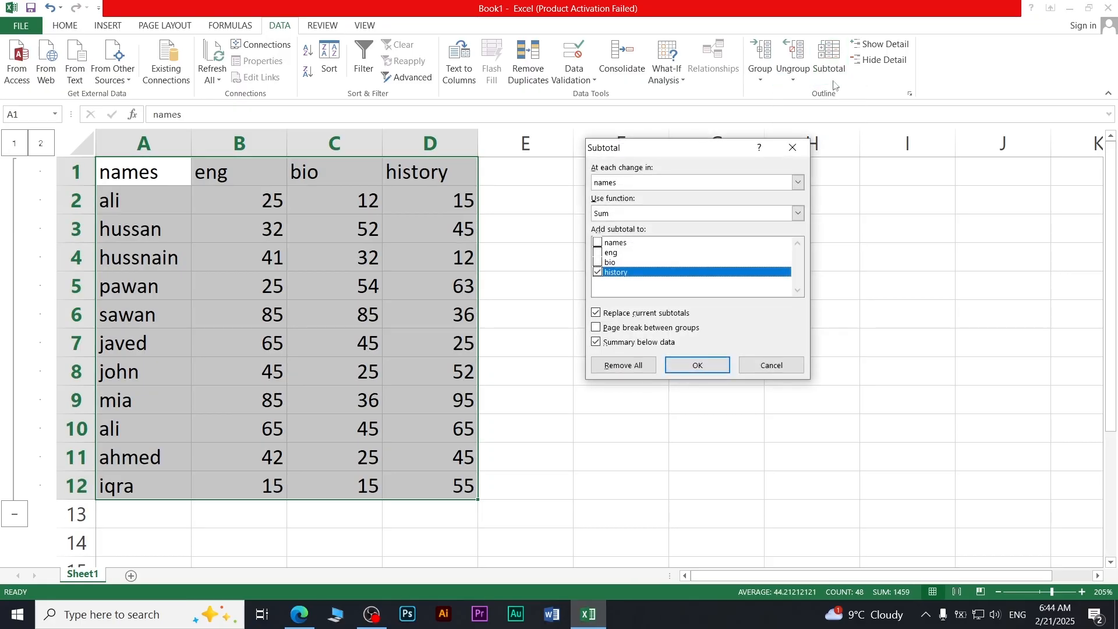
{"action": "left_click", "coordinate": [598, 274]}
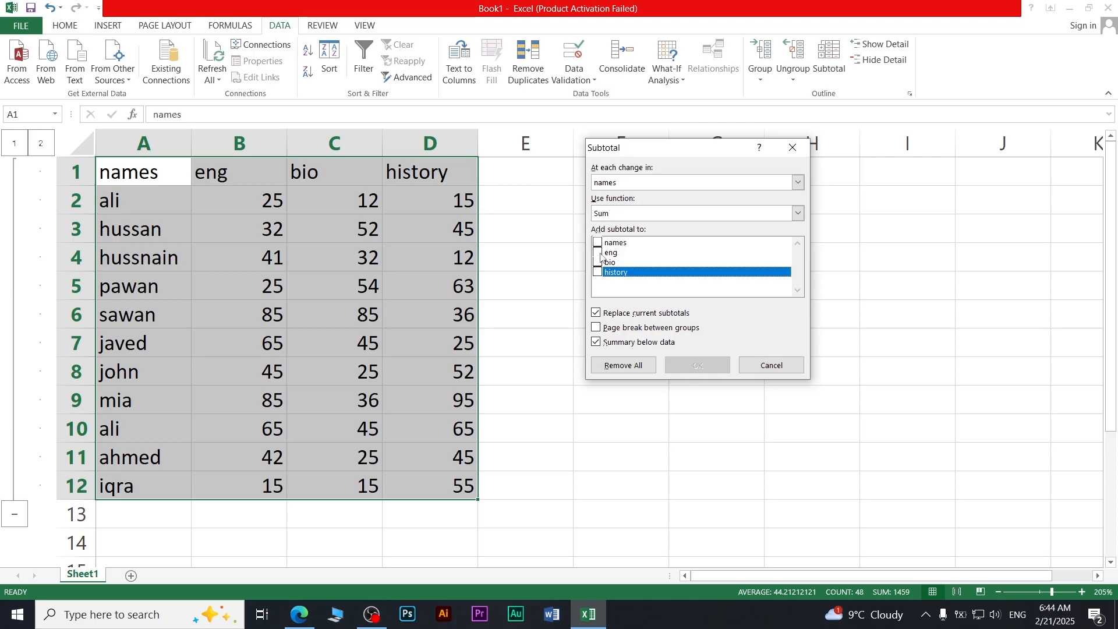
{"action": "left_click", "coordinate": [599, 252]}
{"action": "left_click", "coordinate": [599, 263]}
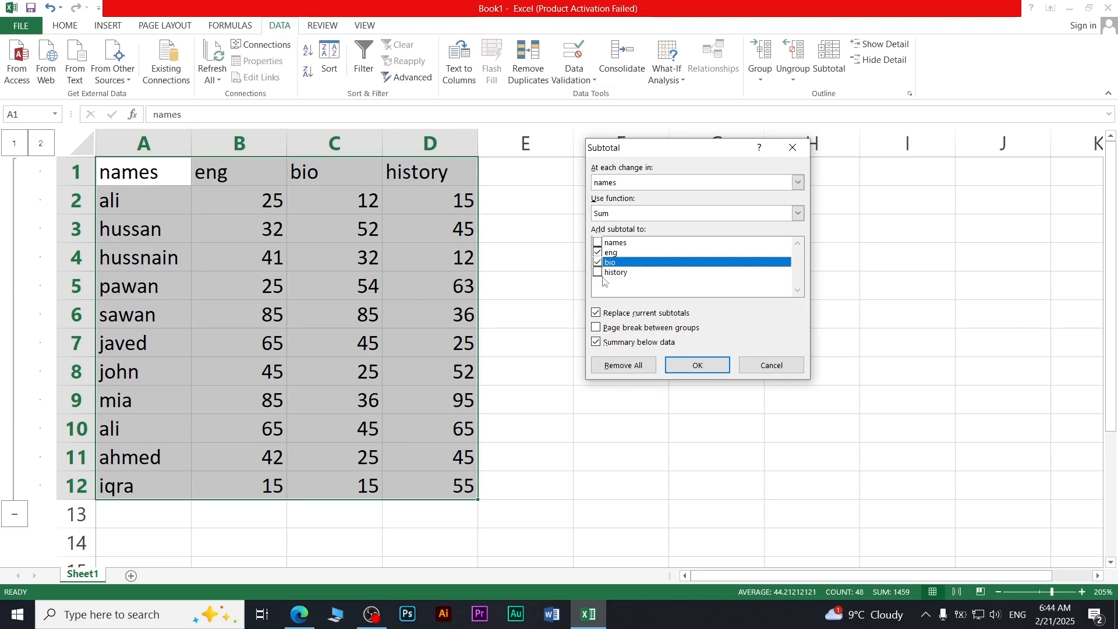
{"action": "left_click", "coordinate": [600, 272]}
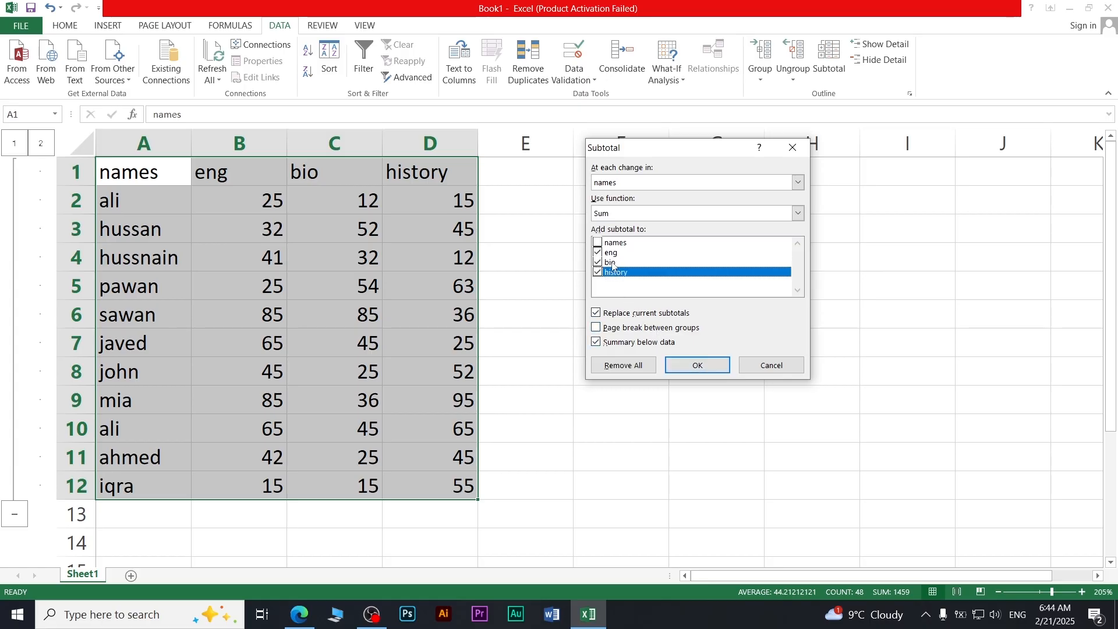
{"action": "left_click", "coordinate": [697, 365]}
Step: Select the Grand Total figures 525, 426 and 508 in B24:D24
{"action": "scroll", "coordinate": [379, 320], "scroll_direction": "down", "scroll_amount": 6}
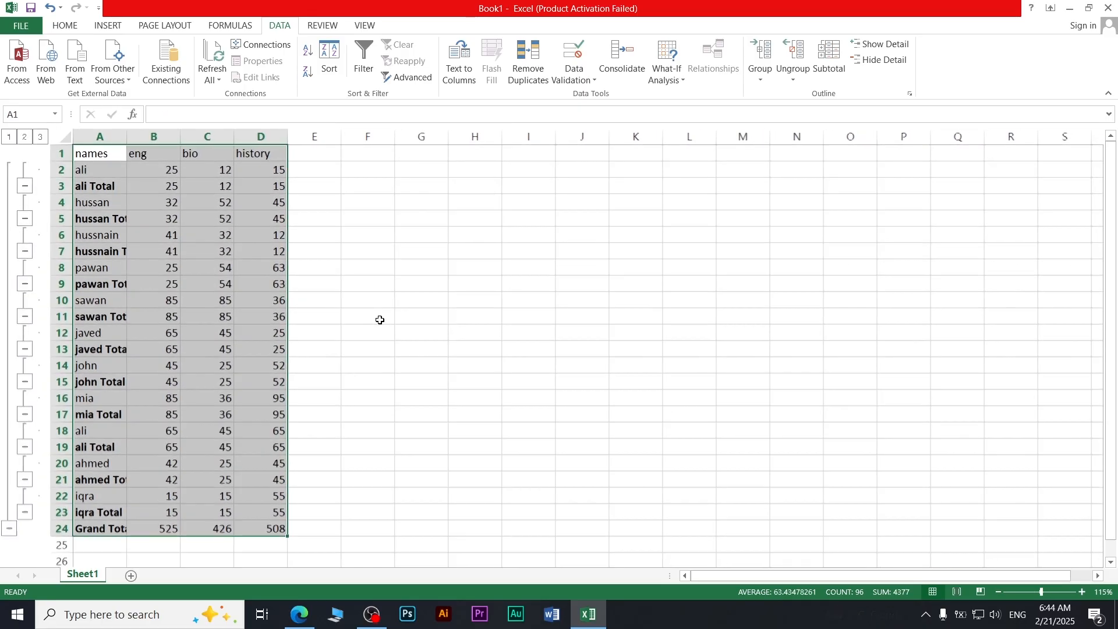
{"action": "left_click_drag", "start_coordinate": [158, 528], "coordinate": [253, 533]}
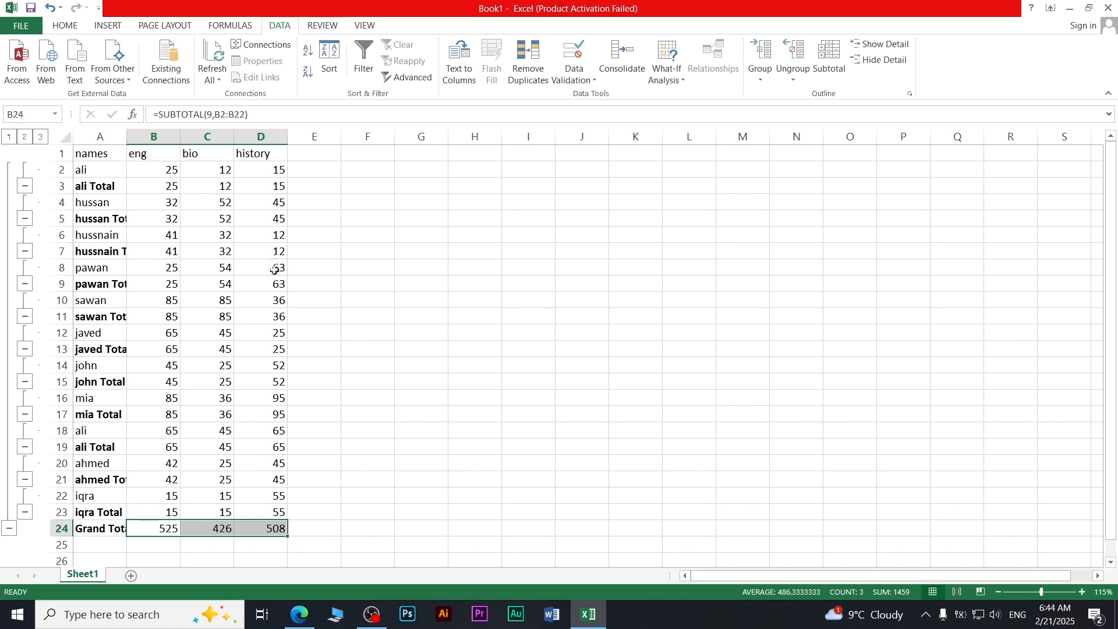
{"action": "scroll", "coordinate": [241, 270], "scroll_direction": "up", "scroll_amount": 3, "text": "ctrl"}
{"action": "scroll", "coordinate": [241, 270], "scroll_direction": "up", "scroll_amount": 2, "text": "ctrl"}
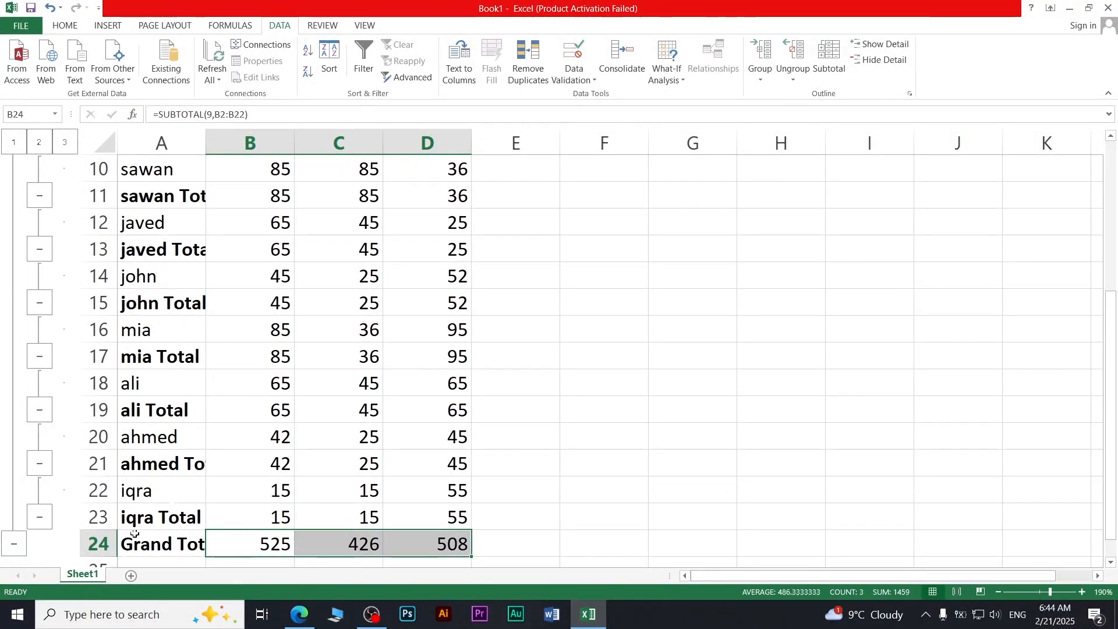
Step: Add a new Sheet2 and type 'teaching' in cell C4
{"action": "left_click", "coordinate": [131, 576]}
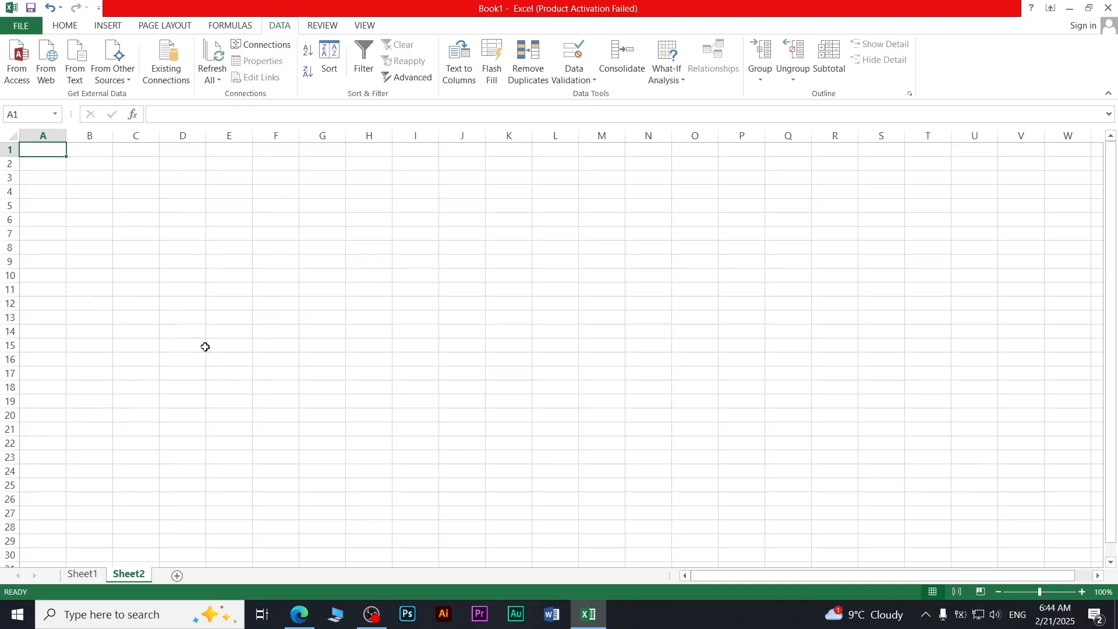
{"action": "scroll", "coordinate": [157, 307], "scroll_direction": "up", "scroll_amount": 9, "text": "ctrl"}
{"action": "scroll", "coordinate": [156, 306], "scroll_direction": "up", "scroll_amount": 1, "text": "ctrl"}
{"action": "left_click", "coordinate": [323, 25]}
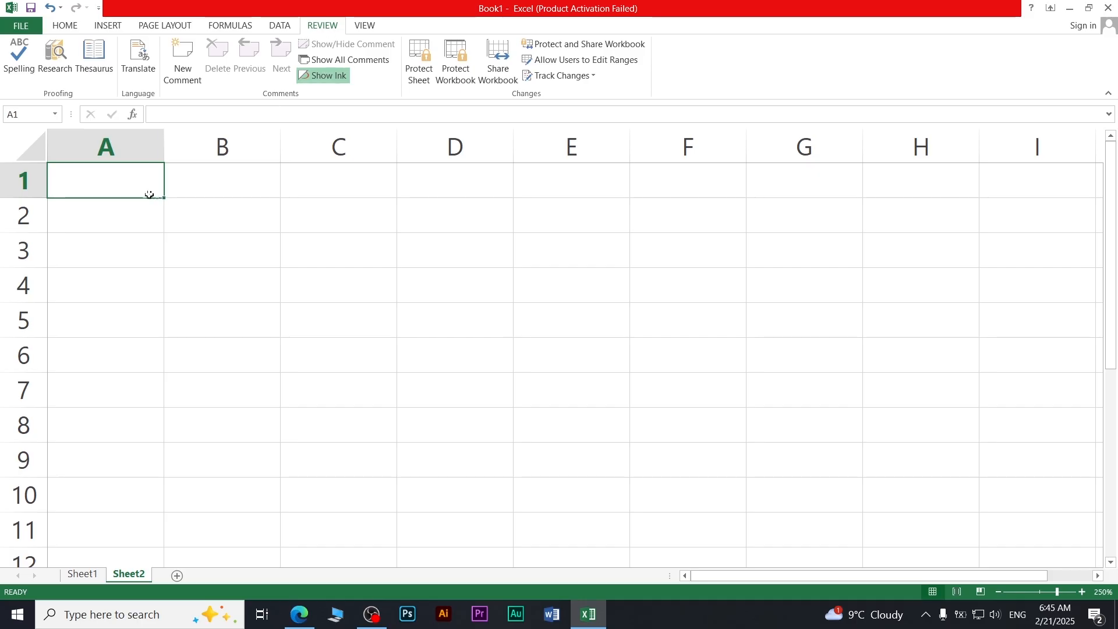
{"action": "left_click", "coordinate": [271, 278]}
{"action": "left_click", "coordinate": [300, 302]}
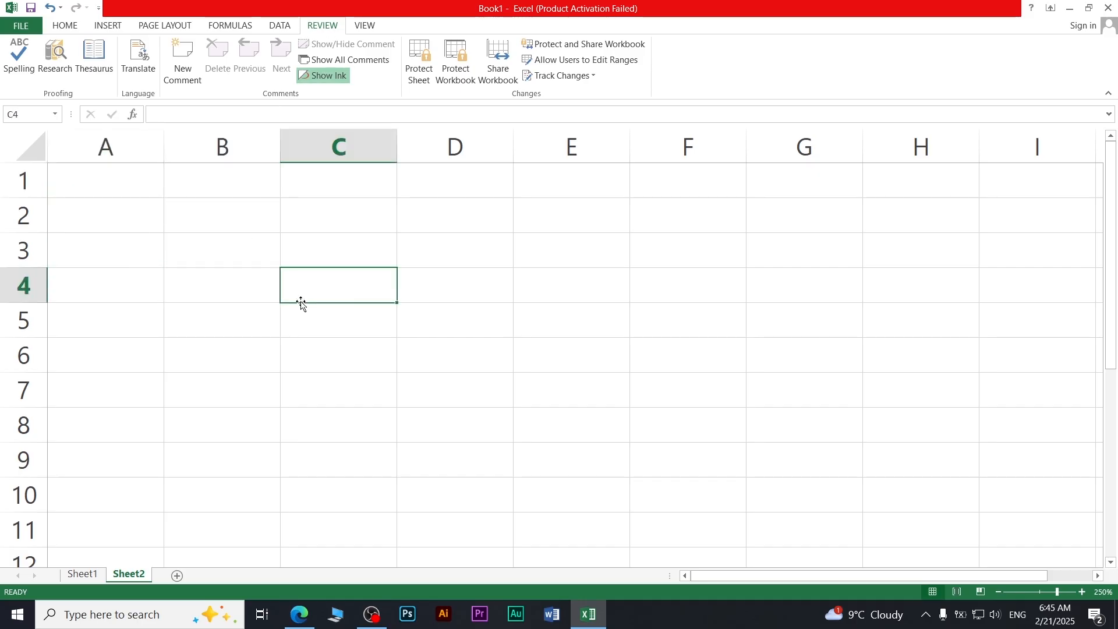
{"action": "type", "text": "teach"}
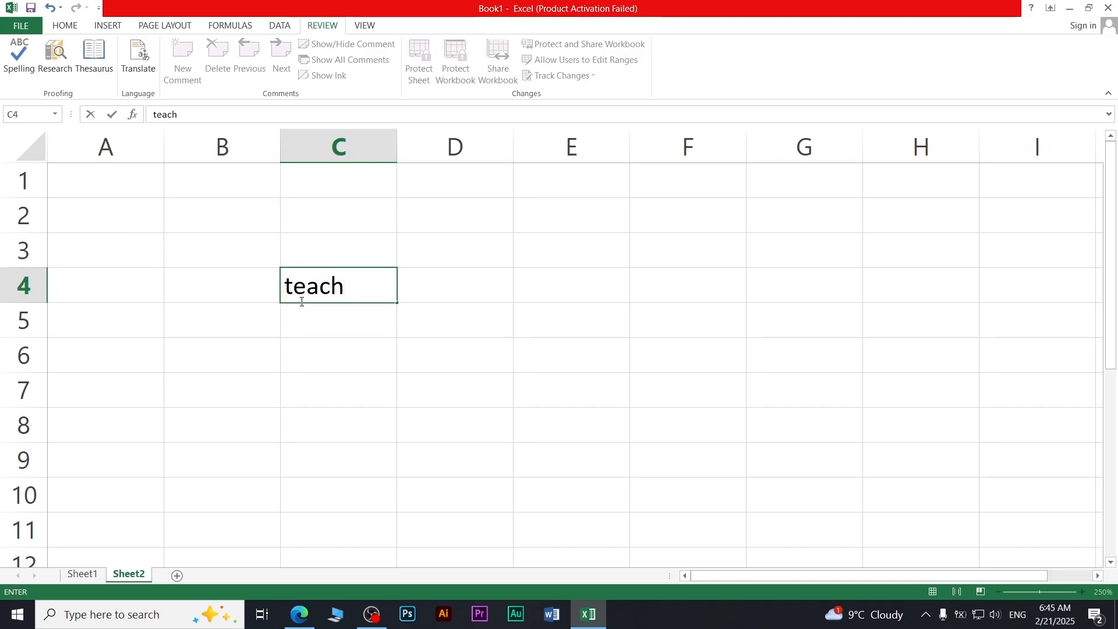
{"action": "type", "text": "ing"}
{"action": "key", "text": "Left"}
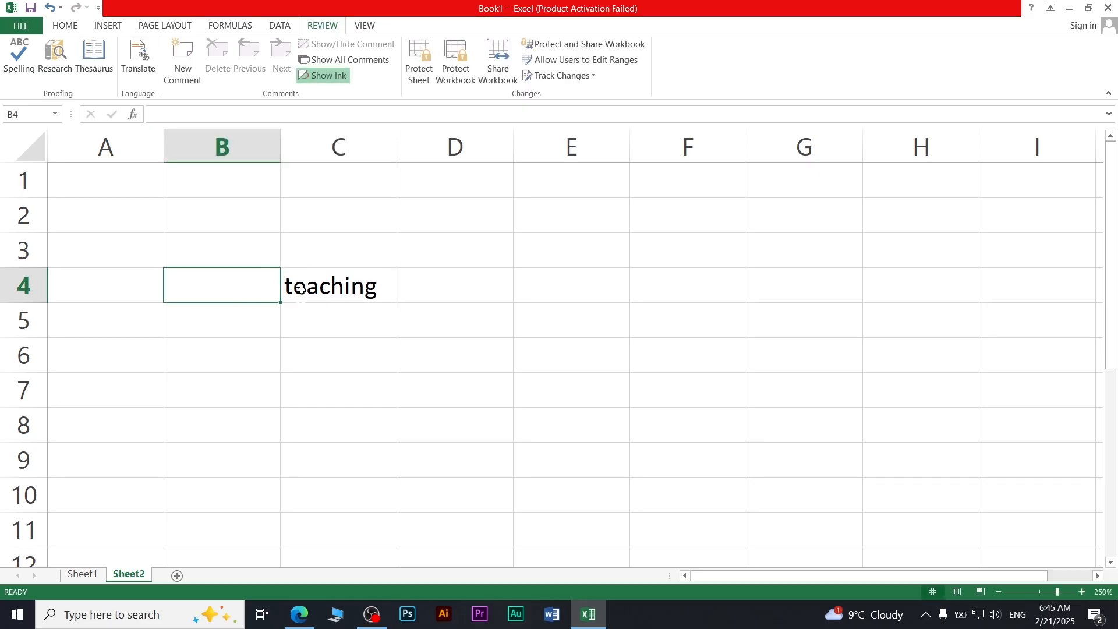
Step: Edit C4 to the misspelling 'teachng'
{"action": "left_click", "coordinate": [351, 290]}
{"action": "key", "text": "BackSpace"}
{"action": "left_click", "coordinate": [581, 387]}
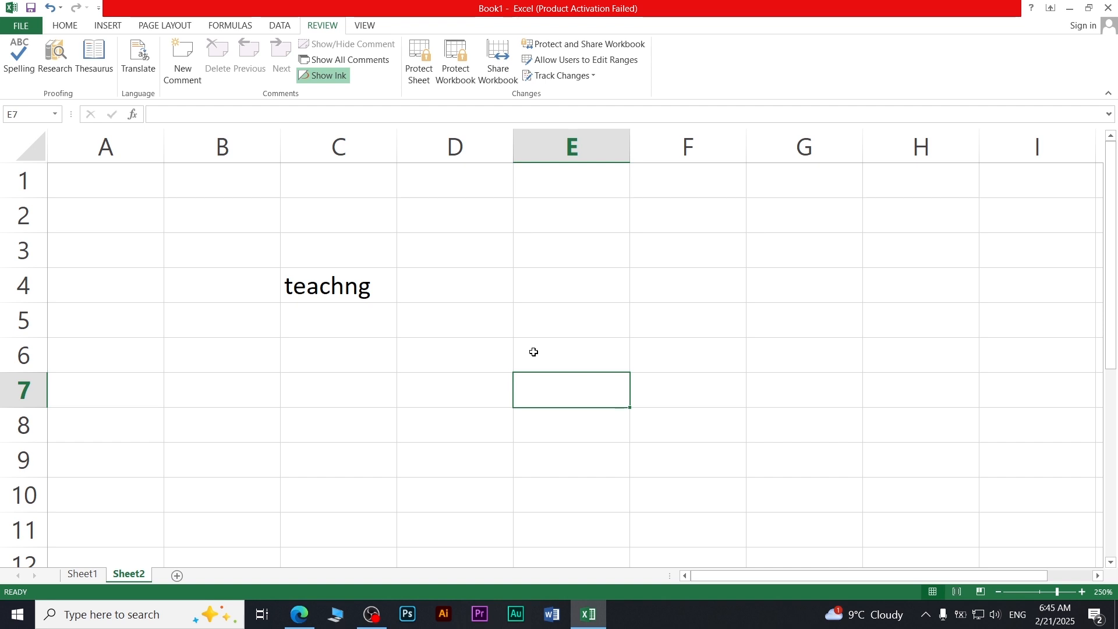
Step: Run Spelling from the sheet start and Change All 'teachng' to 'teaching'
{"action": "left_click", "coordinate": [19, 73]}
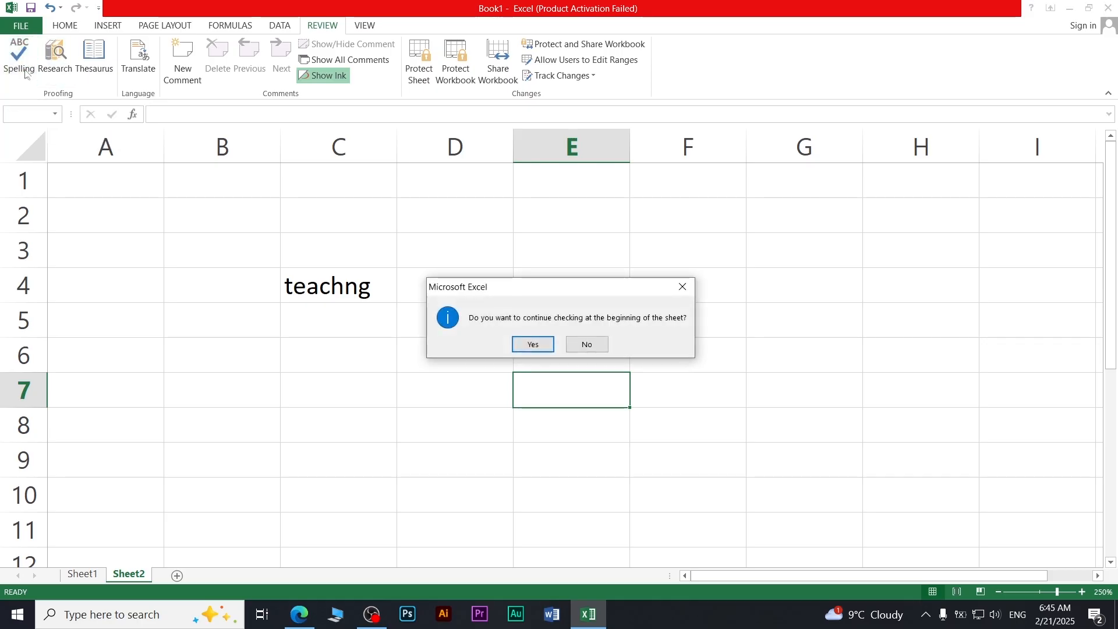
{"action": "left_click", "coordinate": [517, 345]}
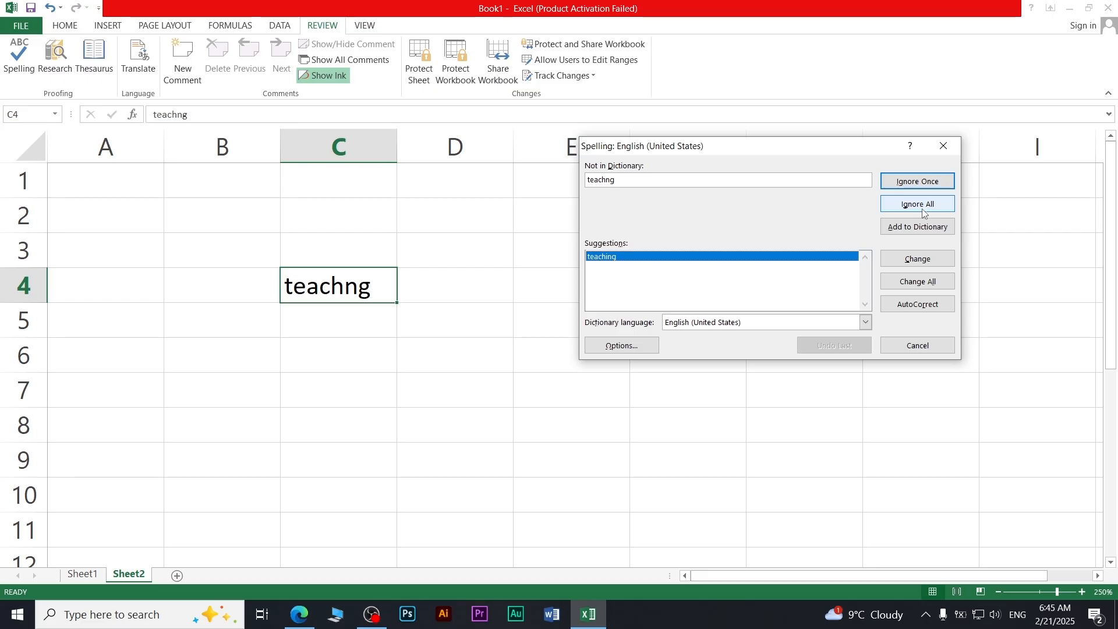
{"action": "left_click", "coordinate": [932, 283]}
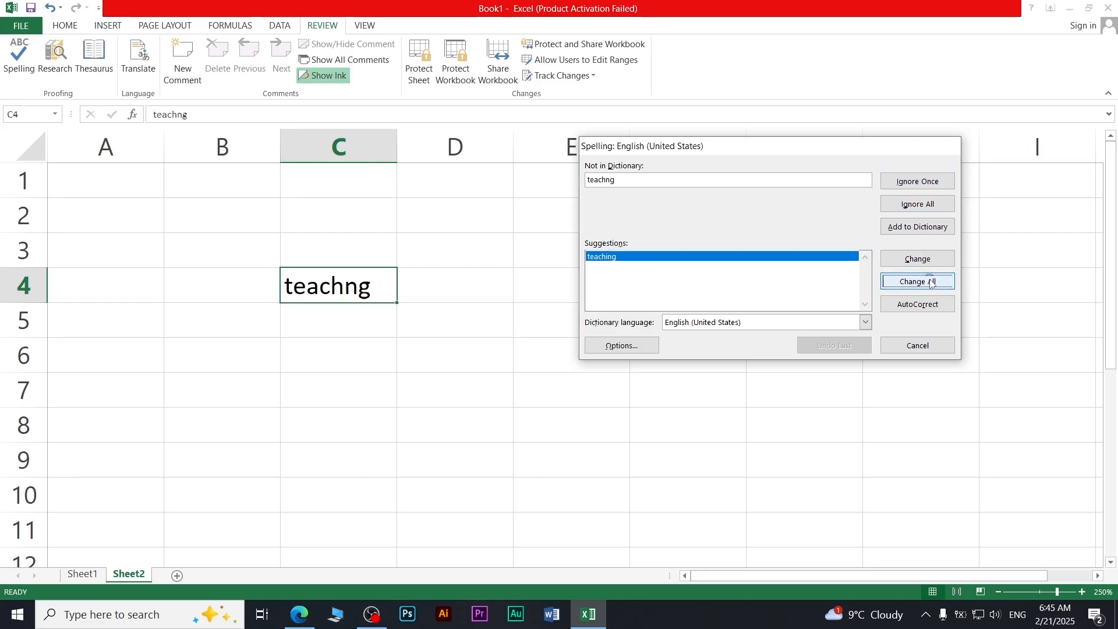
{"action": "left_click", "coordinate": [566, 346]}
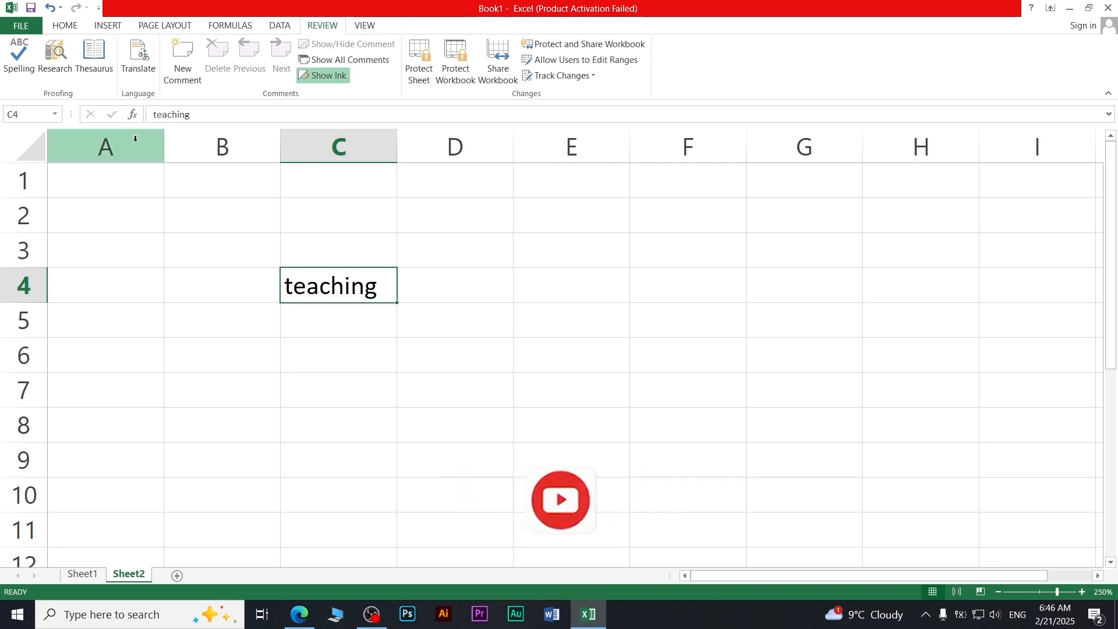
{"action": "left_click", "coordinate": [60, 71]}
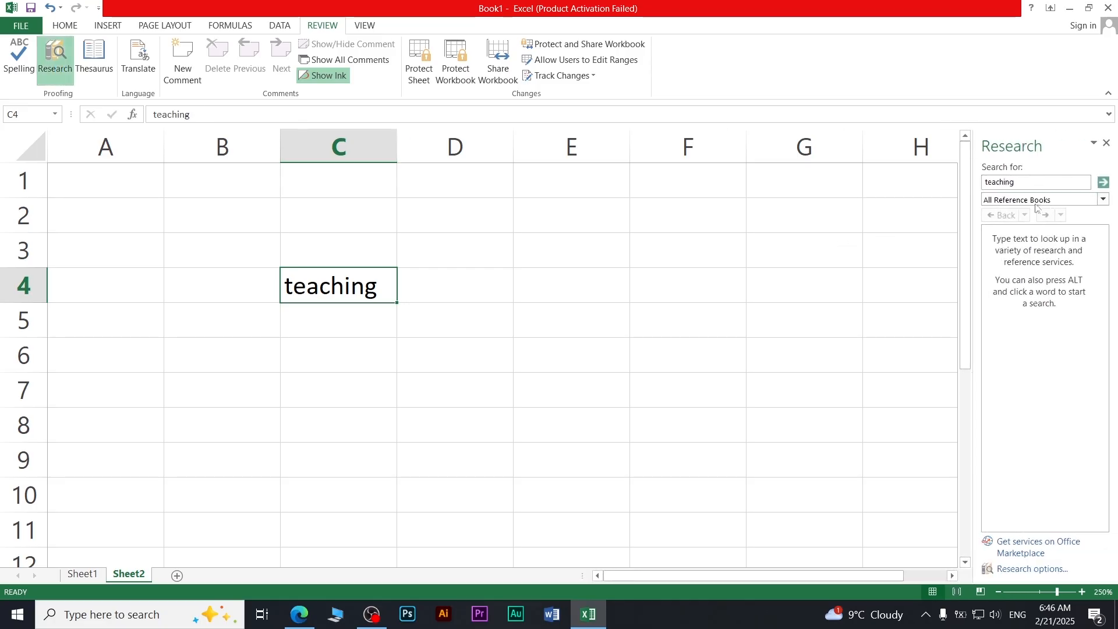
{"action": "left_click", "coordinate": [1103, 199]}
{"action": "left_click", "coordinate": [1041, 225]}
{"action": "left_click", "coordinate": [1043, 201]}
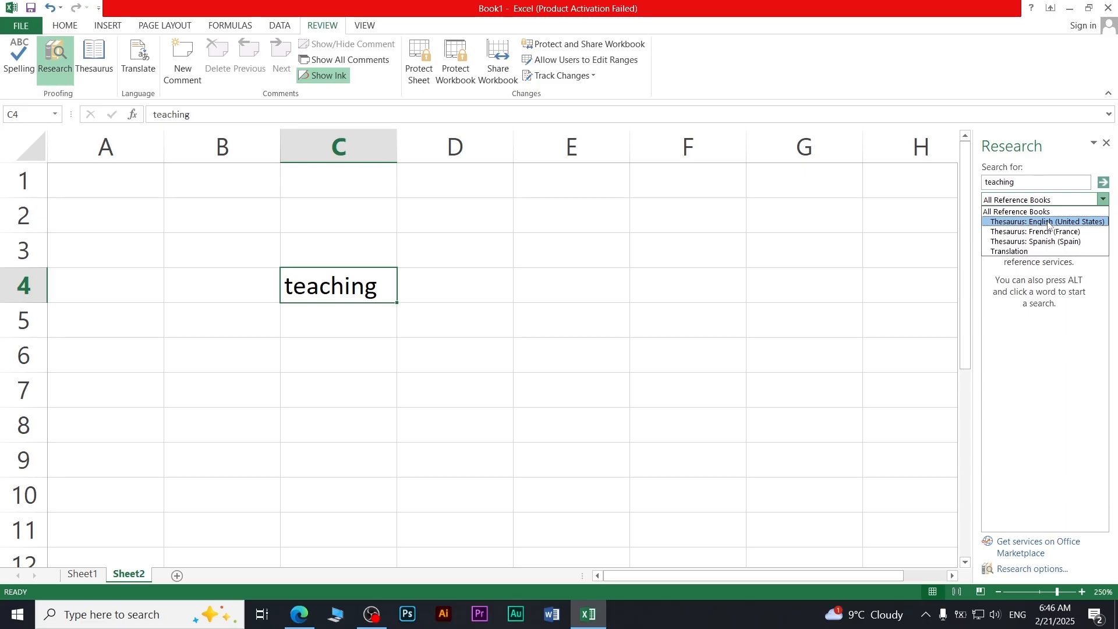
{"action": "left_click", "coordinate": [1064, 223]}
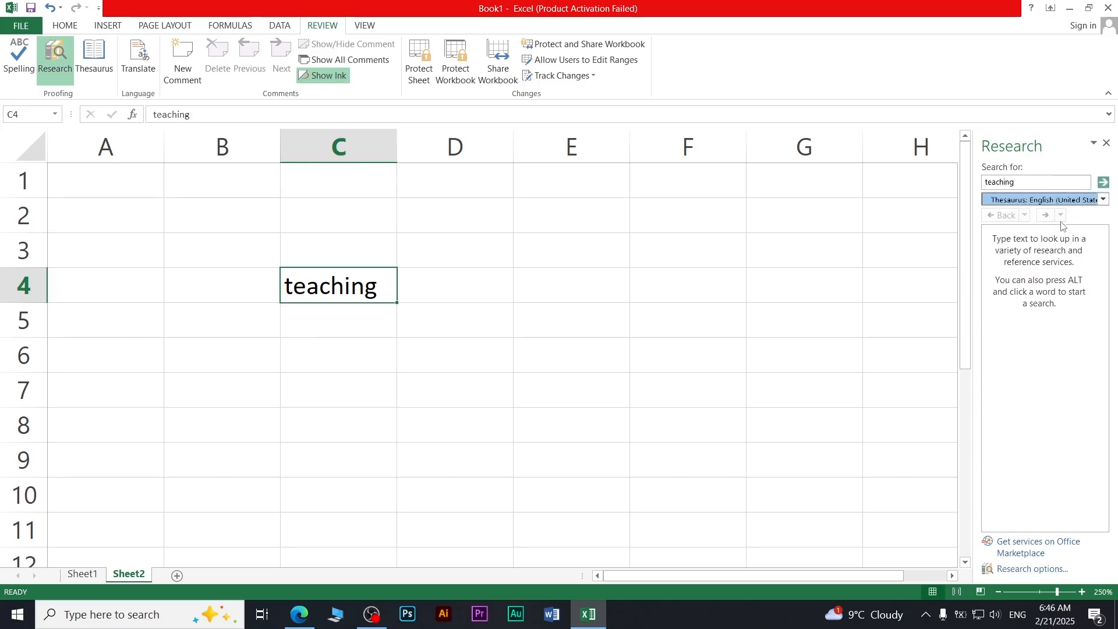
{"action": "scroll", "coordinate": [1043, 309], "scroll_direction": "down", "scroll_amount": 1}
{"action": "scroll", "coordinate": [1071, 288], "scroll_direction": "up", "scroll_amount": 1}
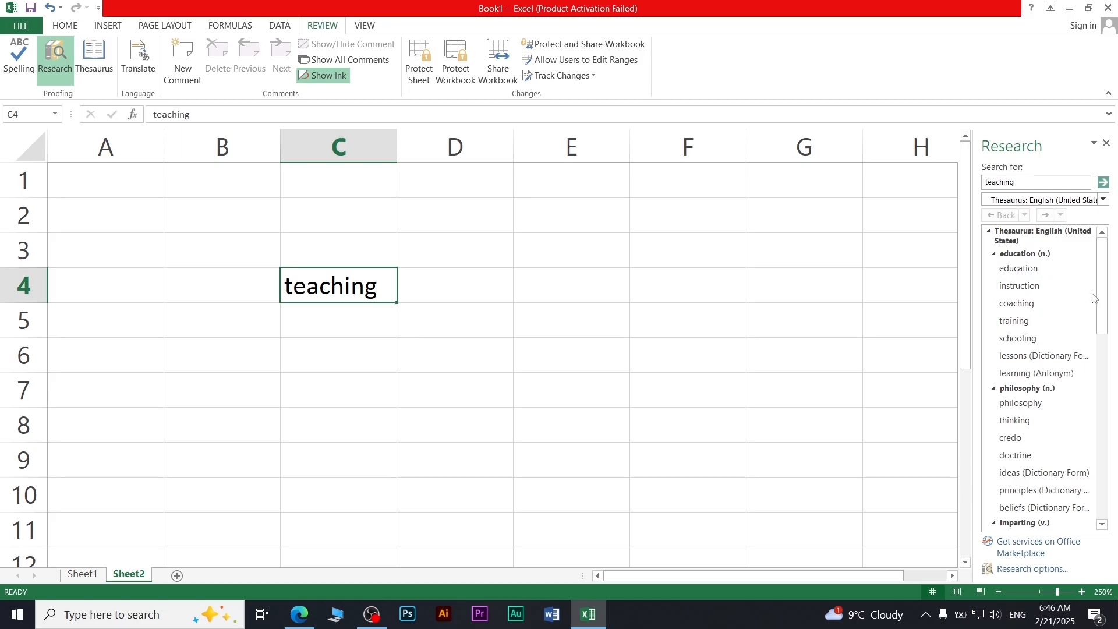
{"action": "scroll", "coordinate": [1039, 395], "scroll_direction": "down", "scroll_amount": 5}
{"action": "scroll", "coordinate": [1026, 402], "scroll_direction": "up", "scroll_amount": 4}
{"action": "left_click_drag", "start_coordinate": [1102, 326], "coordinate": [1101, 514]}
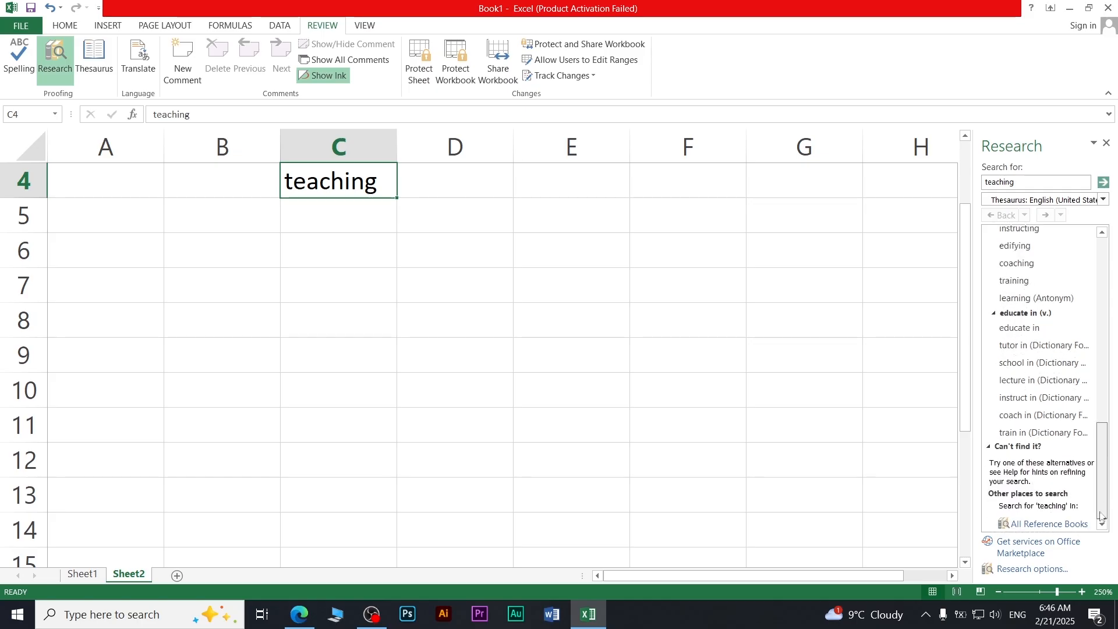
{"action": "scroll", "coordinate": [1036, 424], "scroll_direction": "up", "scroll_amount": 1}
{"action": "left_click_drag", "start_coordinate": [1102, 449], "coordinate": [1076, 264]}
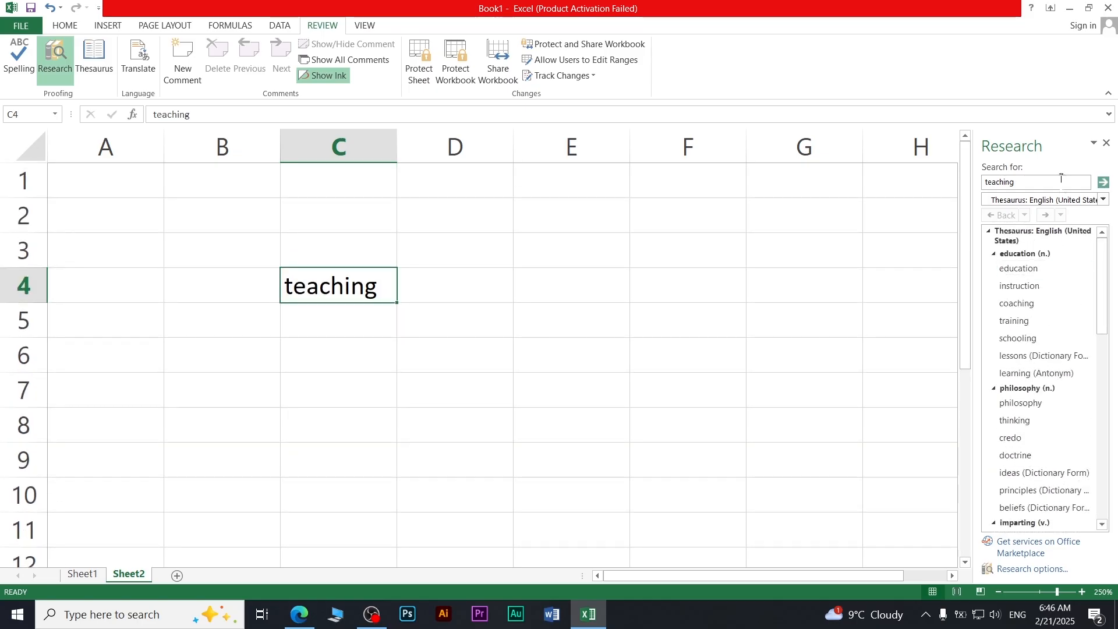
{"action": "left_click", "coordinate": [1106, 143]}
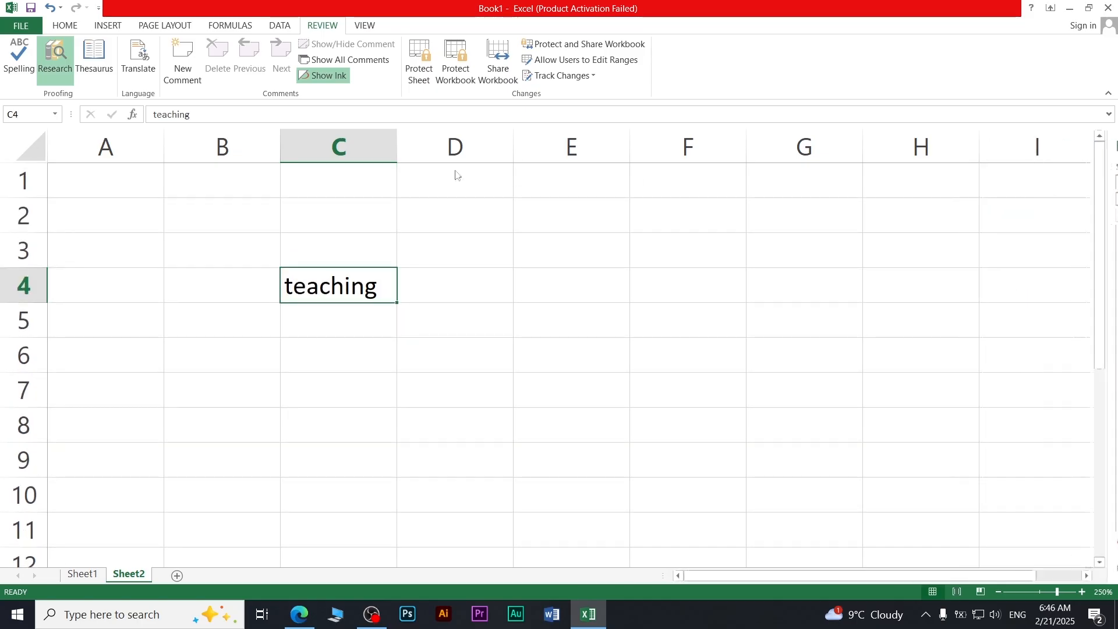
Step: Browse Thesaurus synonyms for 'teaching', close the pane, and return to Sheet1
{"action": "left_click", "coordinate": [111, 53]}
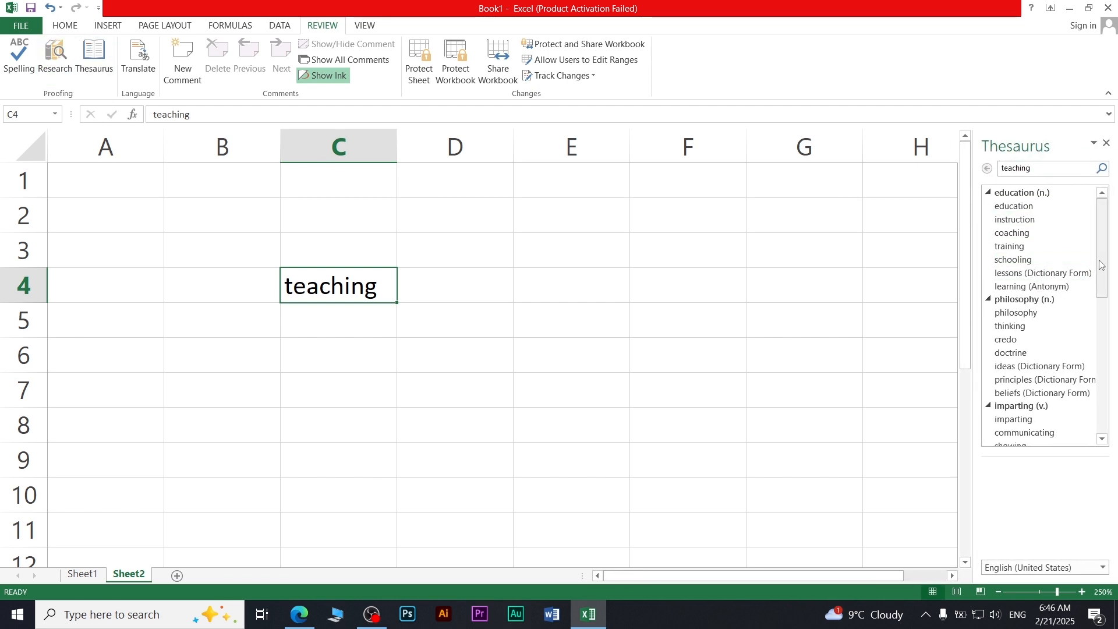
{"action": "scroll", "coordinate": [1073, 262], "scroll_direction": "down", "scroll_amount": 10}
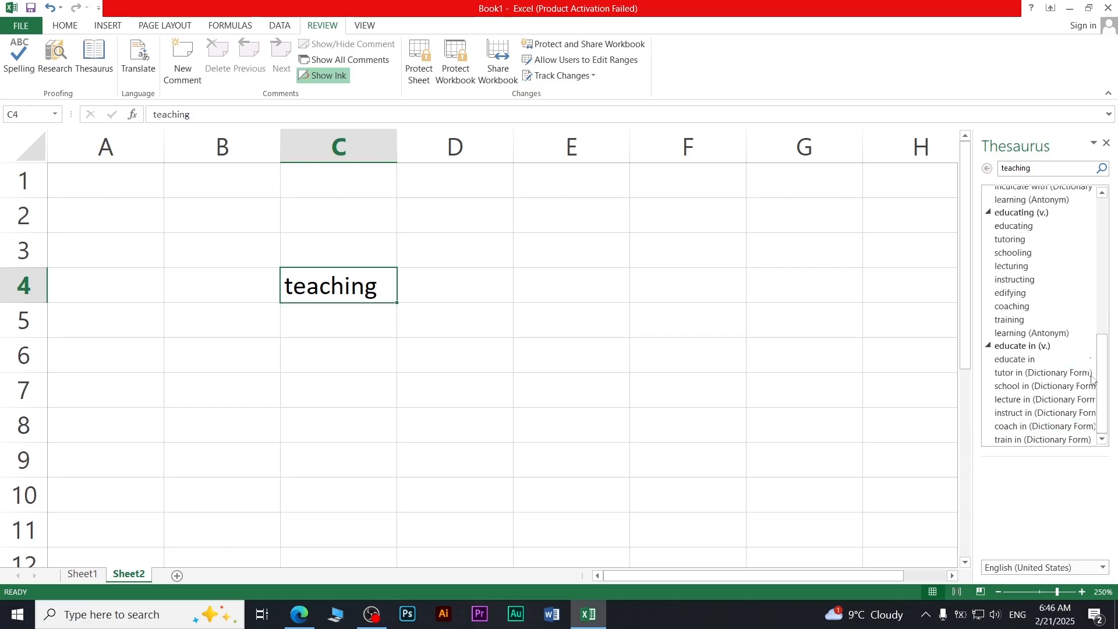
{"action": "scroll", "coordinate": [1043, 365], "scroll_direction": "up", "scroll_amount": 10}
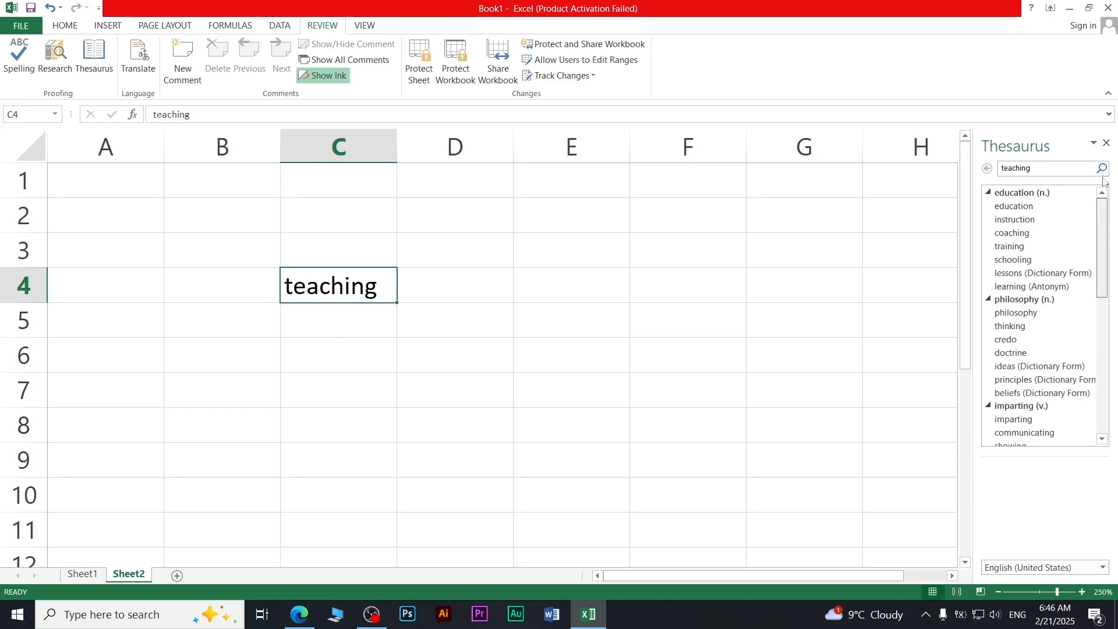
{"action": "left_click", "coordinate": [1108, 141]}
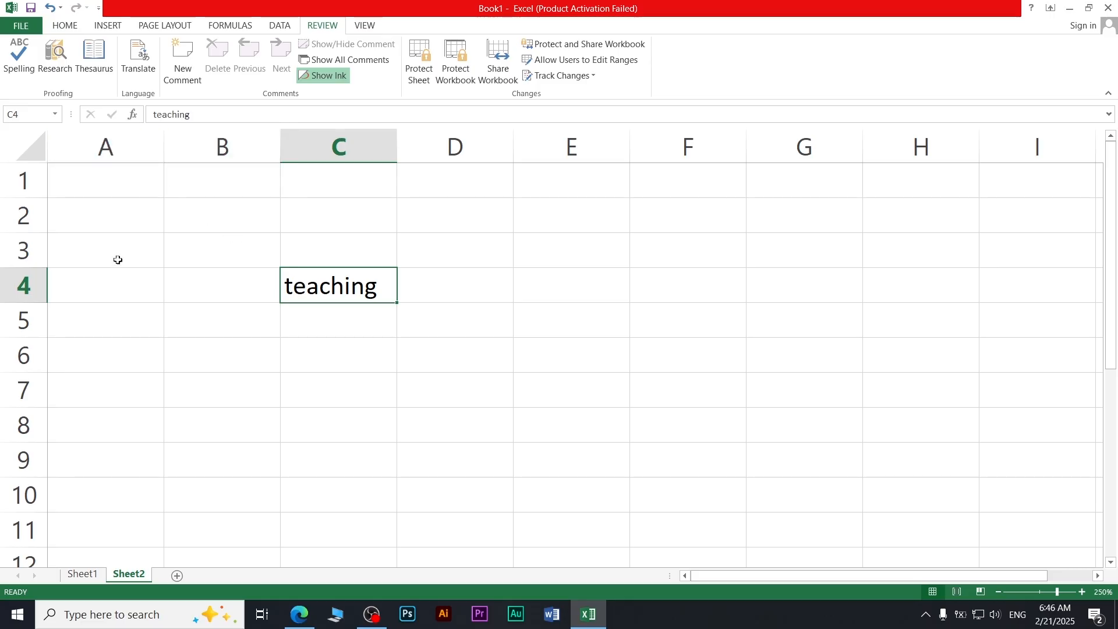
{"action": "left_click", "coordinate": [96, 575]}
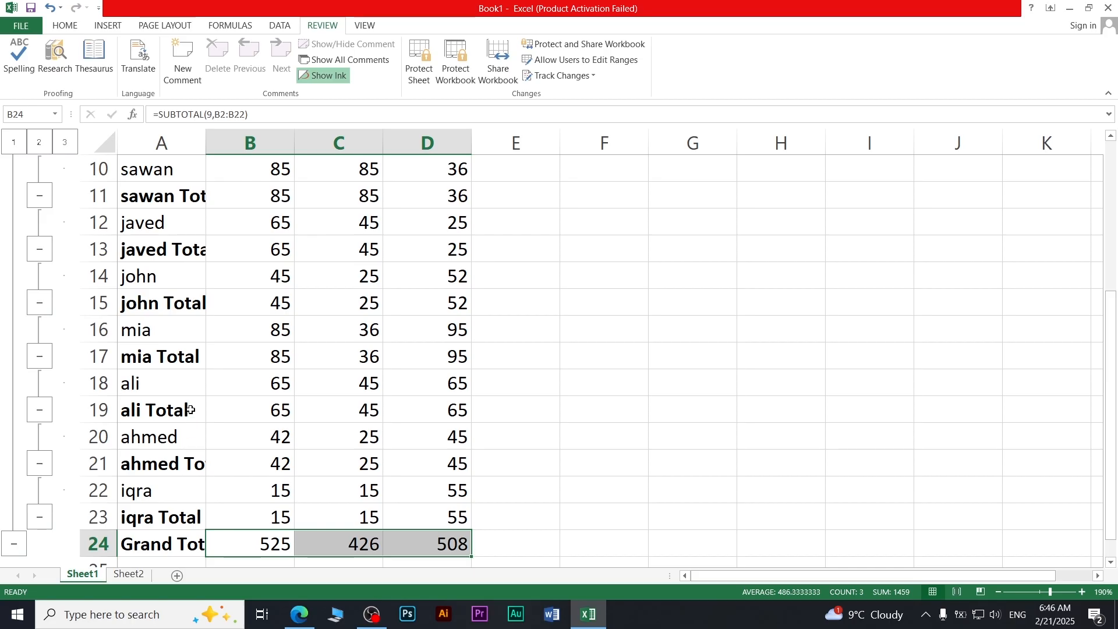
Step: Show Sheet1's plain eleven-student marks table in A1:D12 and select cell A3
{"action": "key", "text": "ctrl+Page_Down"}
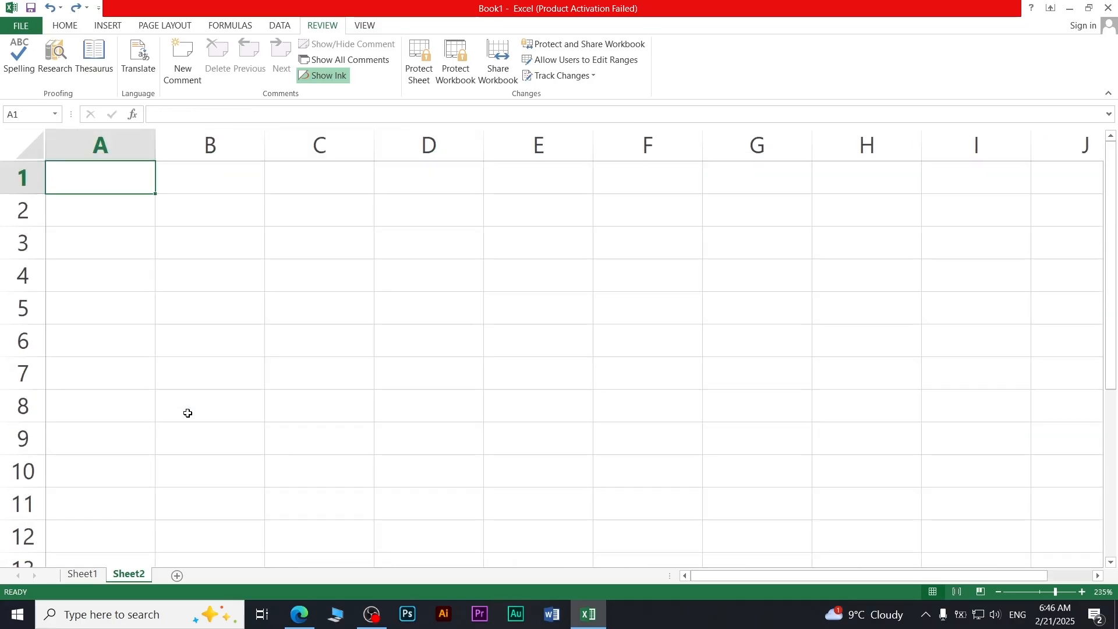
{"action": "scroll", "coordinate": [187, 413], "scroll_direction": "down", "scroll_amount": 10, "text": "ctrl"}
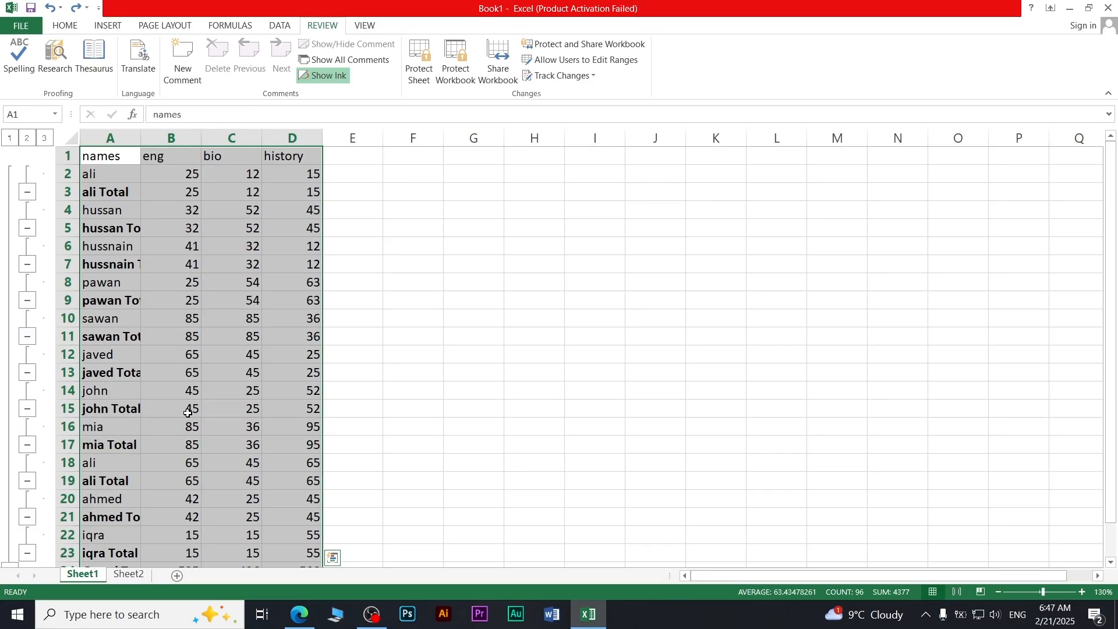
{"action": "scroll", "coordinate": [188, 413], "scroll_direction": "up", "scroll_amount": 1, "text": "ctrl"}
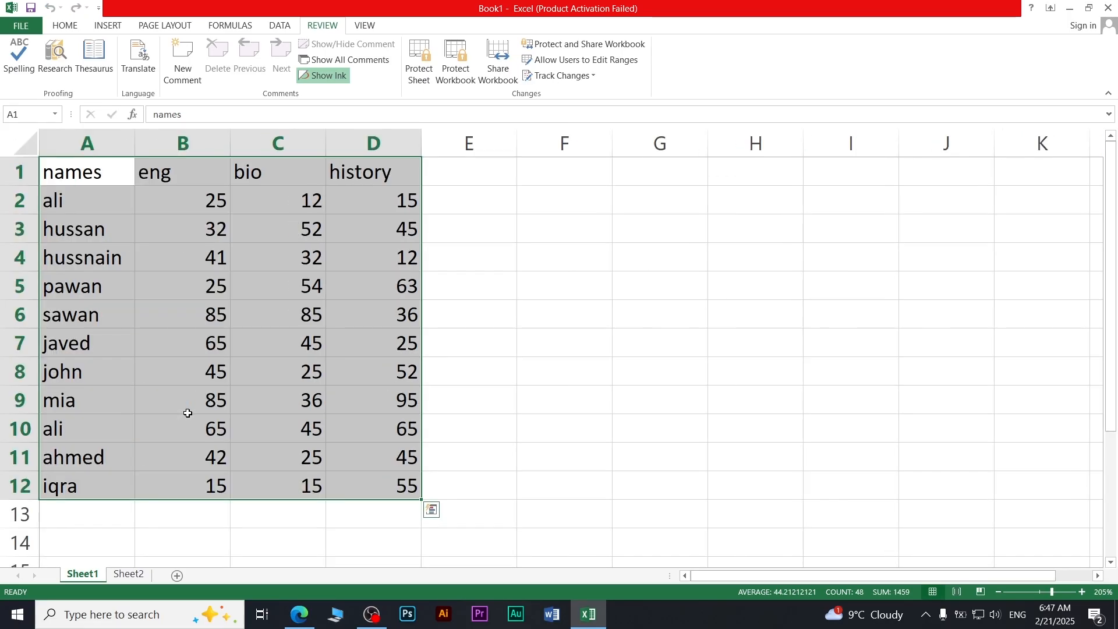
{"action": "left_click", "coordinate": [140, 308]}
{"action": "scroll", "coordinate": [120, 259], "scroll_direction": "up", "scroll_amount": 1, "text": "ctrl"}
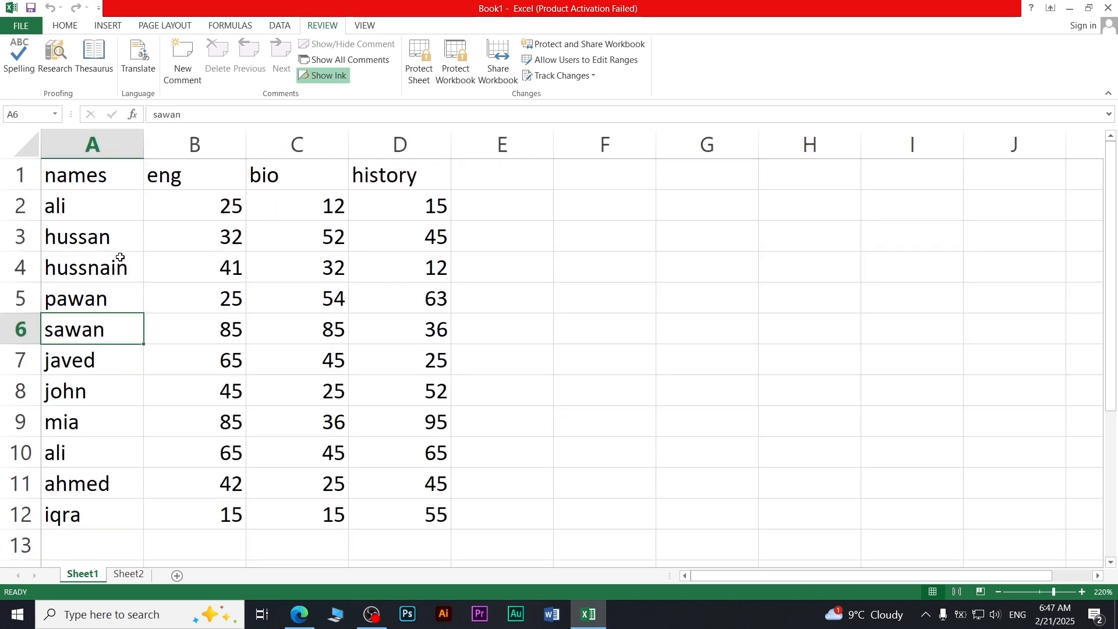
{"action": "left_click", "coordinate": [100, 233]}
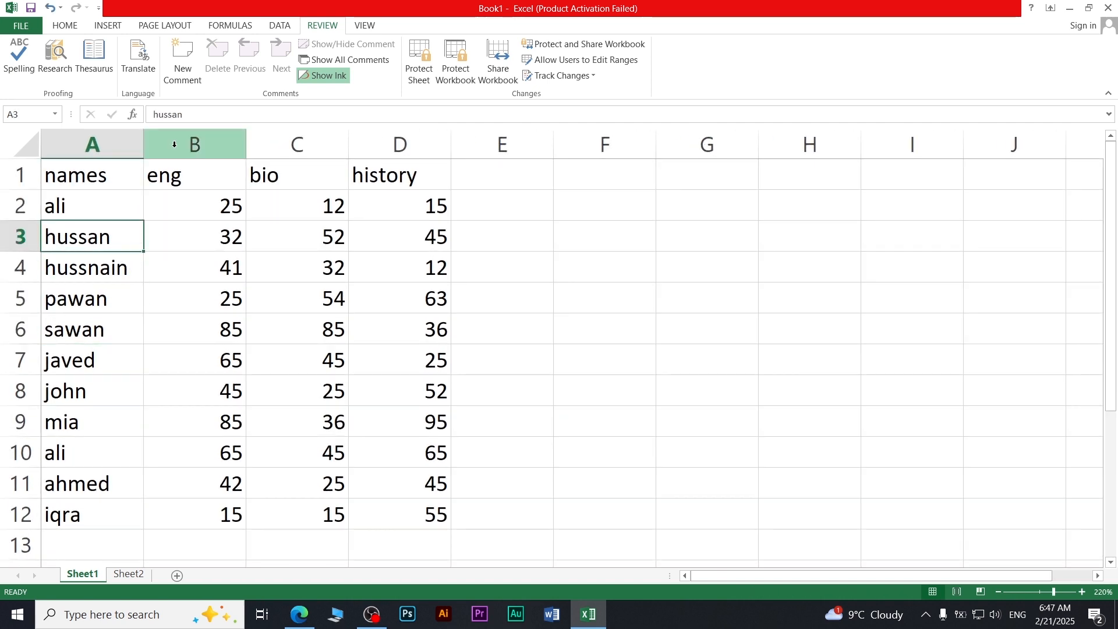
Step: Add comments 'abc' to A3, 'ddd' to the history heading D1, and 'ff' to B7
{"action": "left_click", "coordinate": [194, 77]}
{"action": "type", "text": "abc"}
{"action": "left_click", "coordinate": [388, 184]}
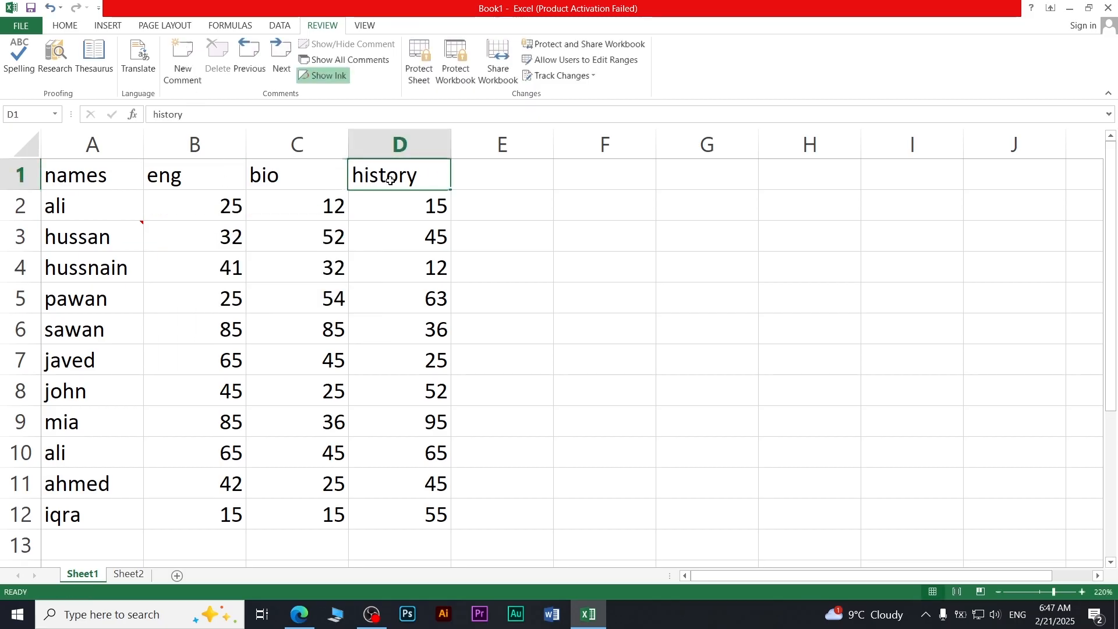
{"action": "left_click", "coordinate": [185, 73]}
{"action": "type", "text": "ddd"}
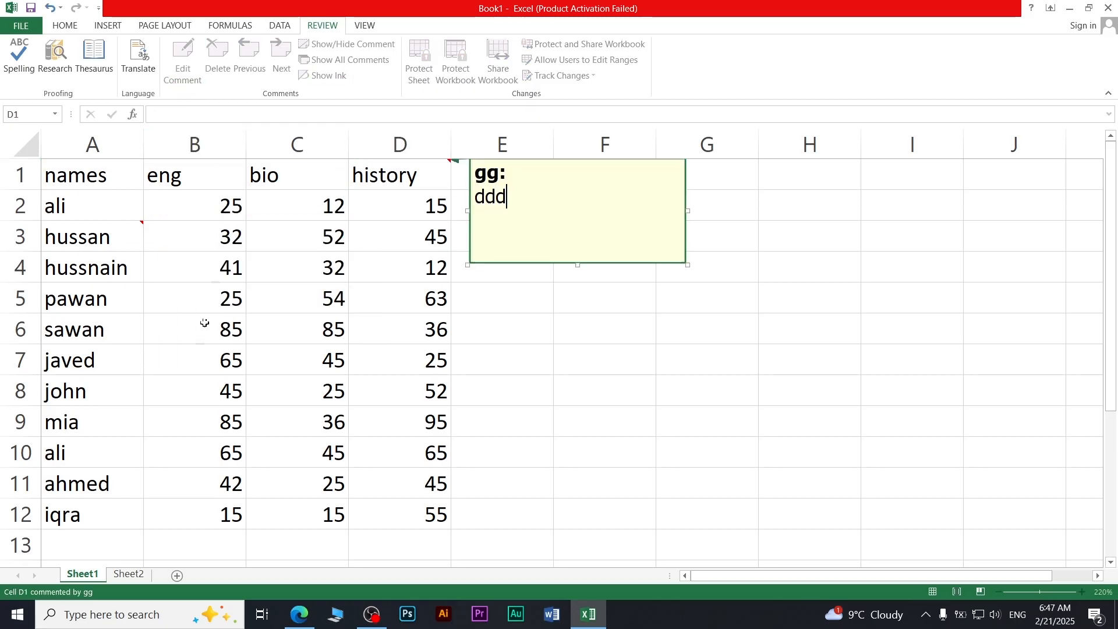
{"action": "left_click", "coordinate": [196, 360]}
{"action": "left_click", "coordinate": [185, 73]}
{"action": "type", "text": "ff"}
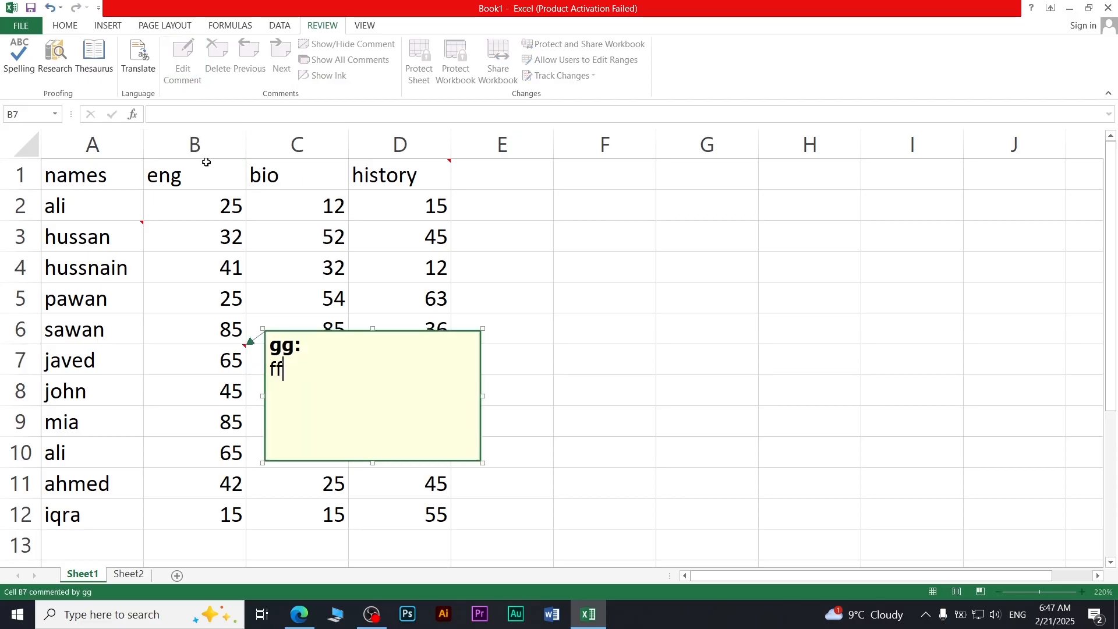
{"action": "left_click", "coordinate": [690, 343]}
Step: Check the new comments by reselecting B7, then select B2
{"action": "mouse_move", "coordinate": [451, 165]}
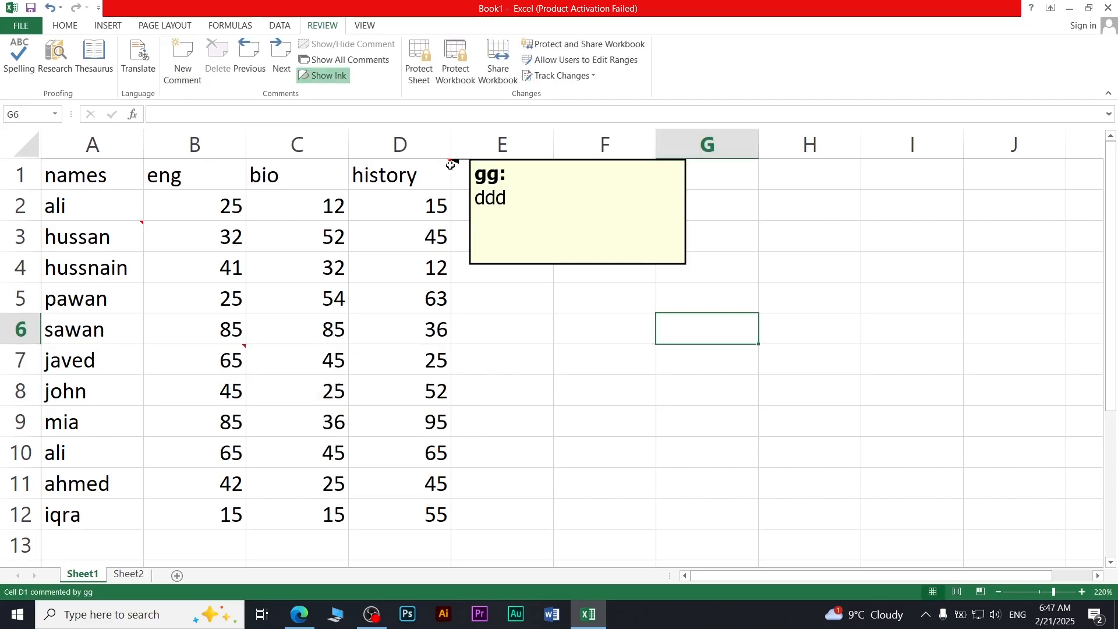
{"action": "left_click", "coordinate": [230, 359]}
{"action": "left_click", "coordinate": [202, 215]}
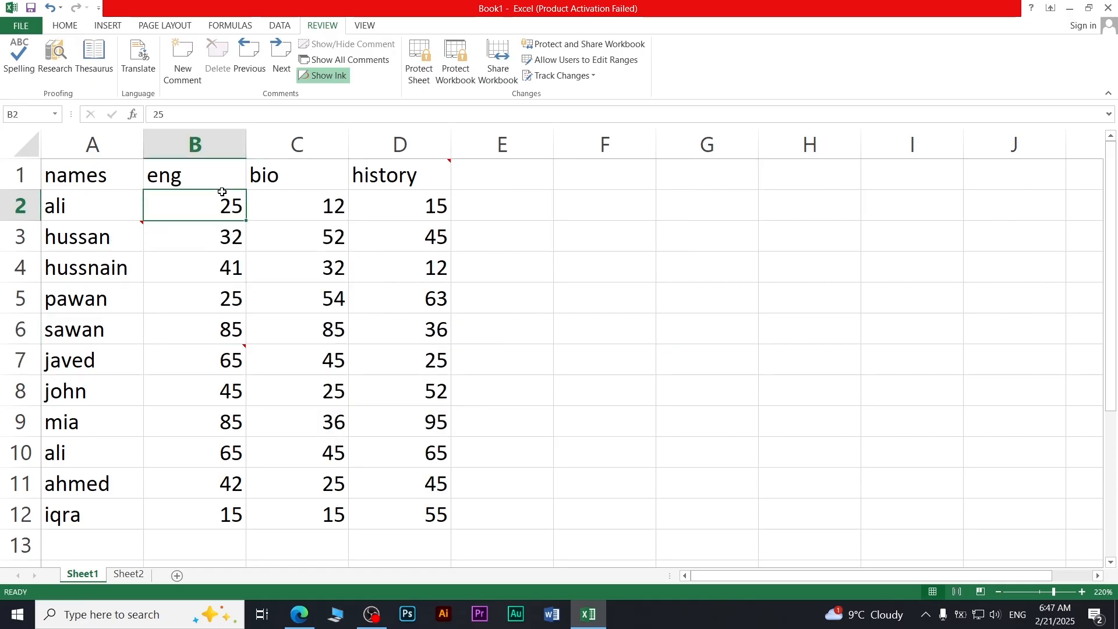
{"action": "mouse_move", "coordinate": [140, 233]}
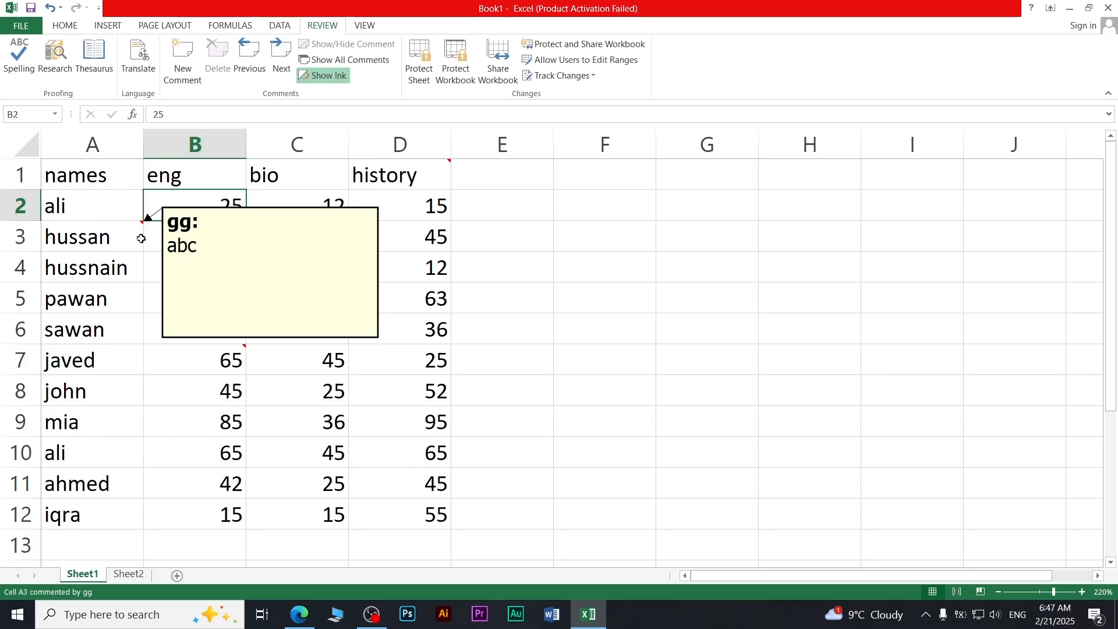
Step: Step back and forth through the comments with Previous/Next, then show and hide all comments
{"action": "left_click", "coordinate": [260, 79]}
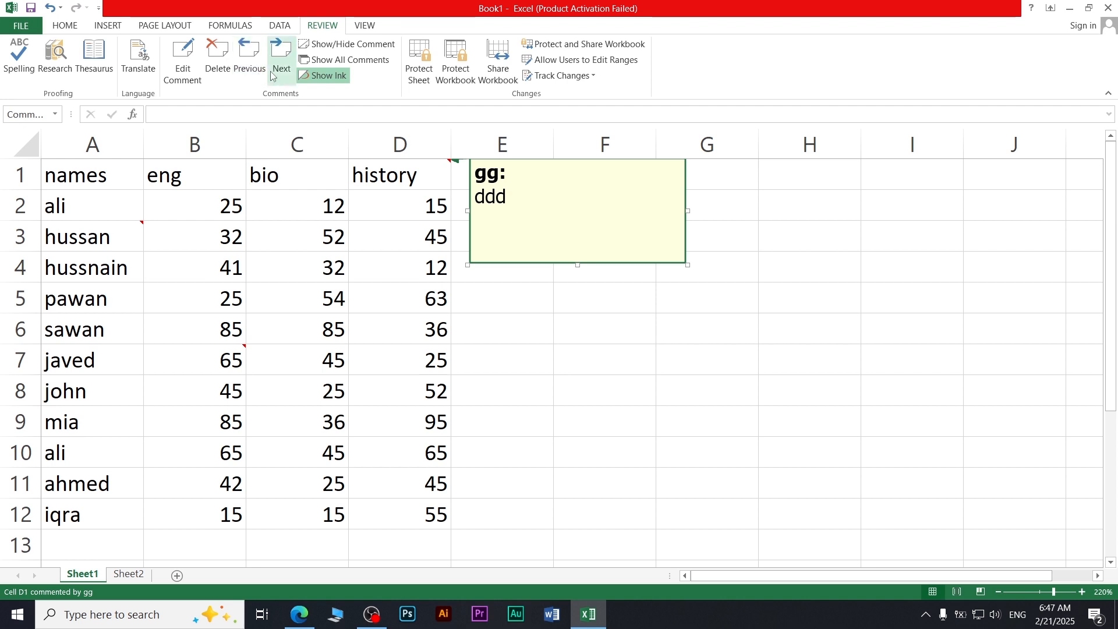
{"action": "left_click", "coordinate": [273, 76]}
{"action": "left_click", "coordinate": [250, 74]}
{"action": "left_click", "coordinate": [280, 77]}
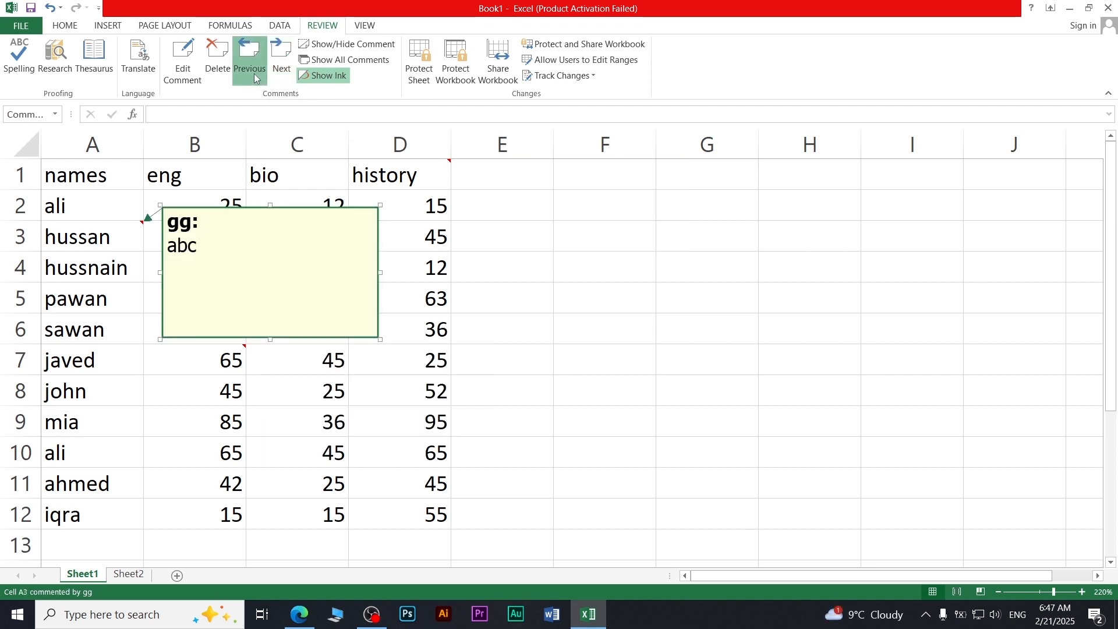
{"action": "left_click", "coordinate": [254, 78]}
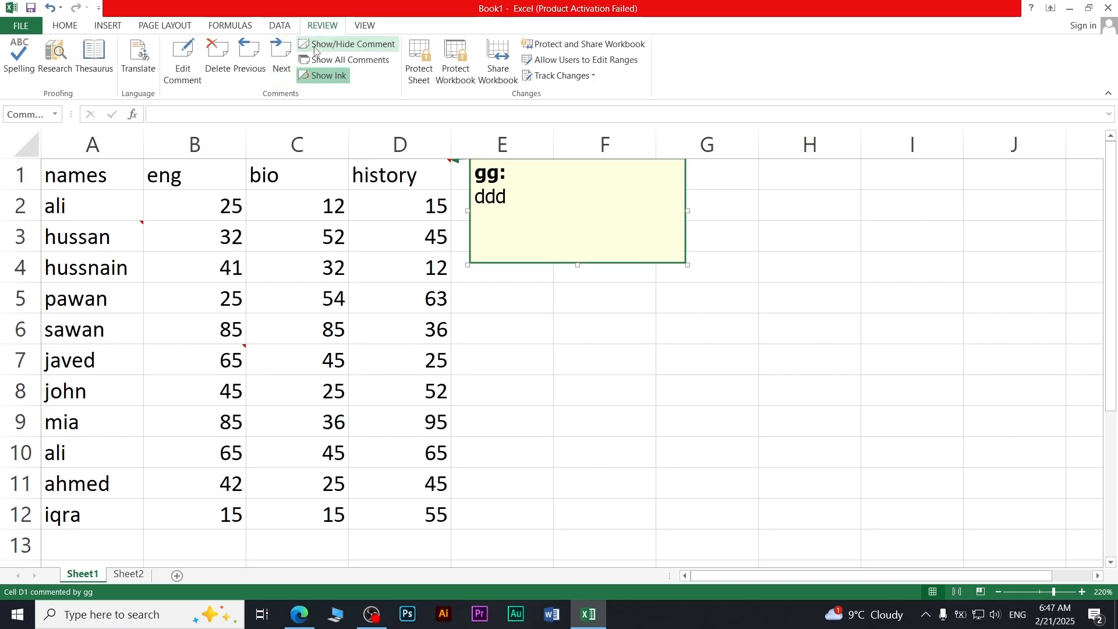
{"action": "left_click", "coordinate": [319, 59]}
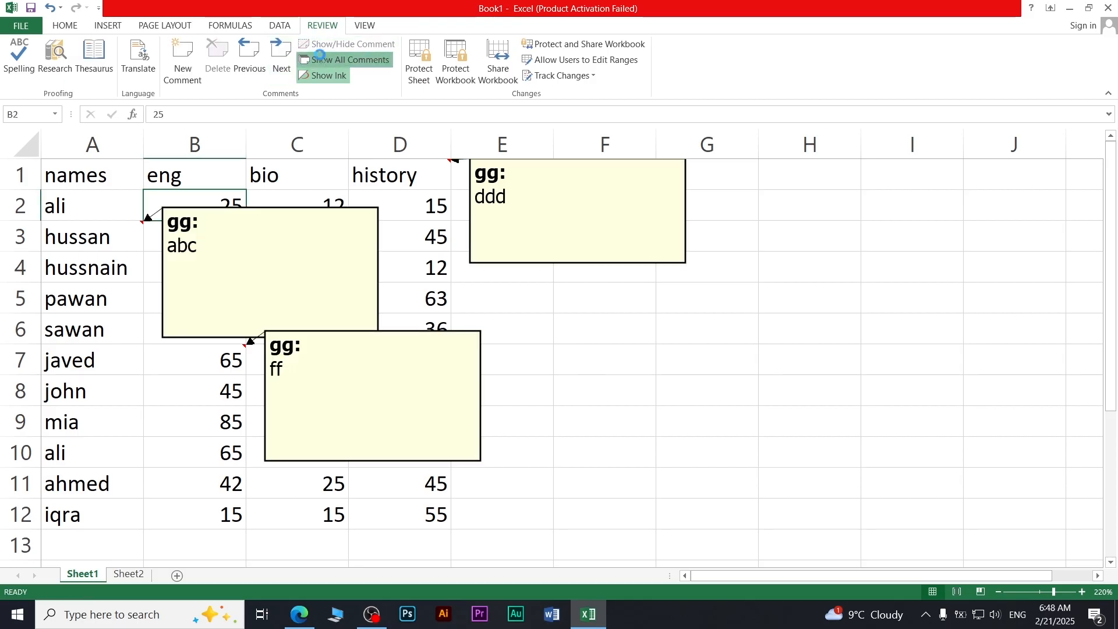
{"action": "left_click", "coordinate": [320, 59]}
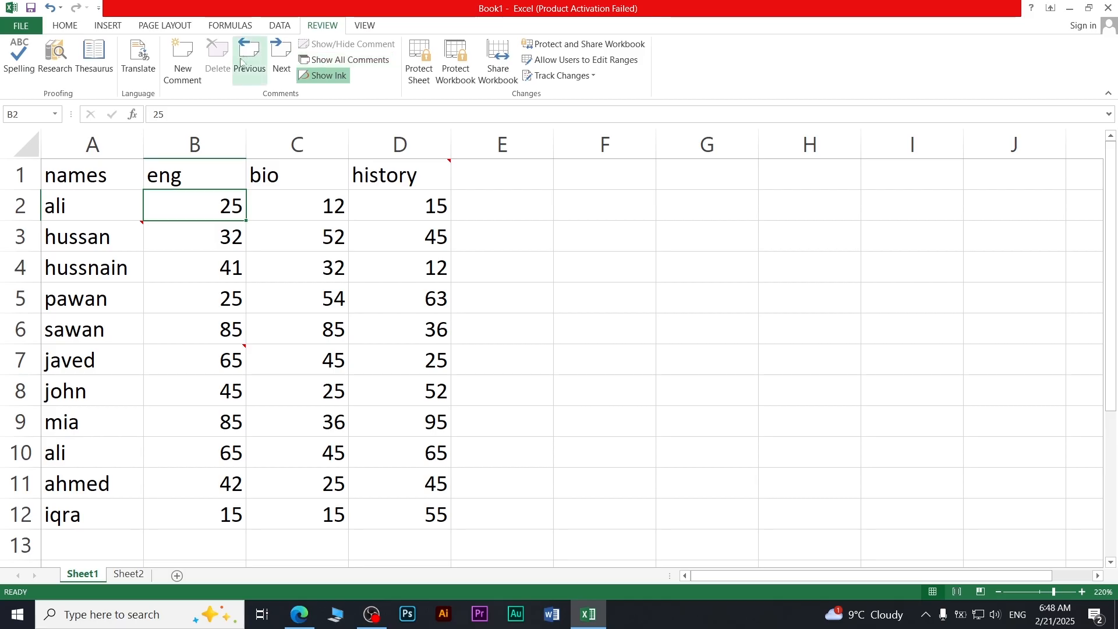
Step: Select A3 and B7, then delete the 'ddd' comment from D1
{"action": "left_click", "coordinate": [140, 233]}
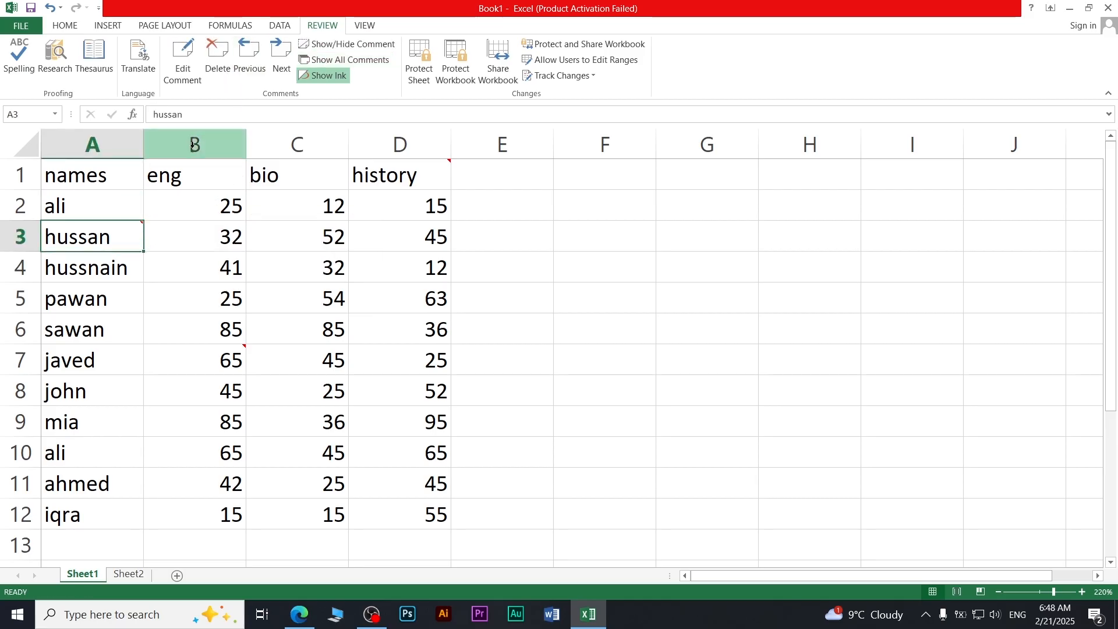
{"action": "left_click", "coordinate": [236, 356]}
{"action": "left_click", "coordinate": [433, 187]}
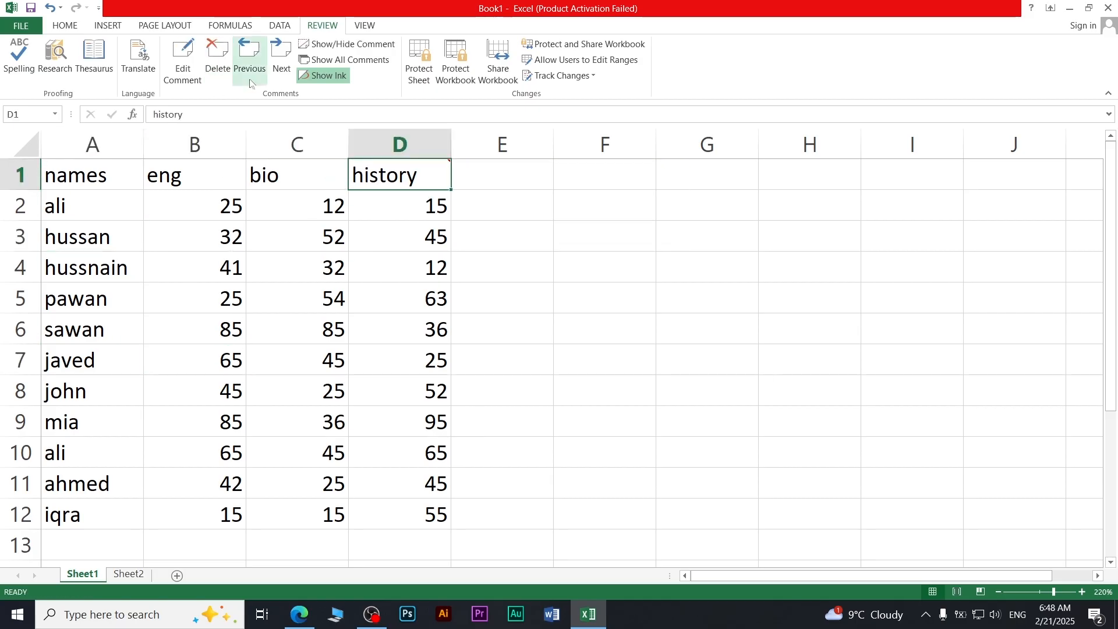
{"action": "left_click", "coordinate": [217, 59]}
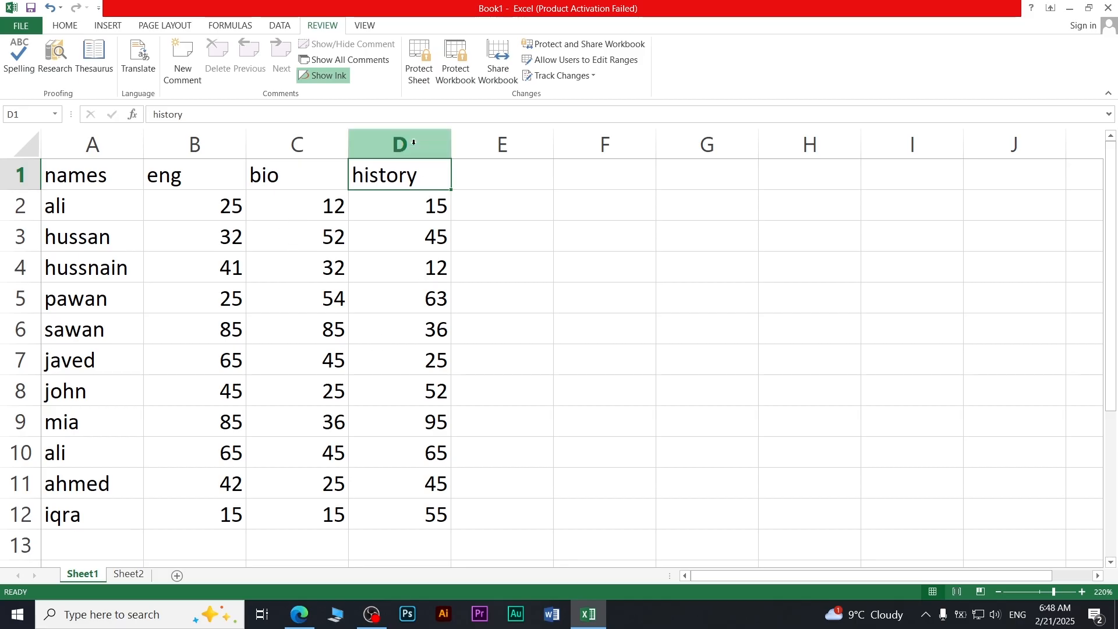
Step: Protect the sheet with a password and confirm that editing D6 is refused
{"action": "left_click", "coordinate": [422, 67]}
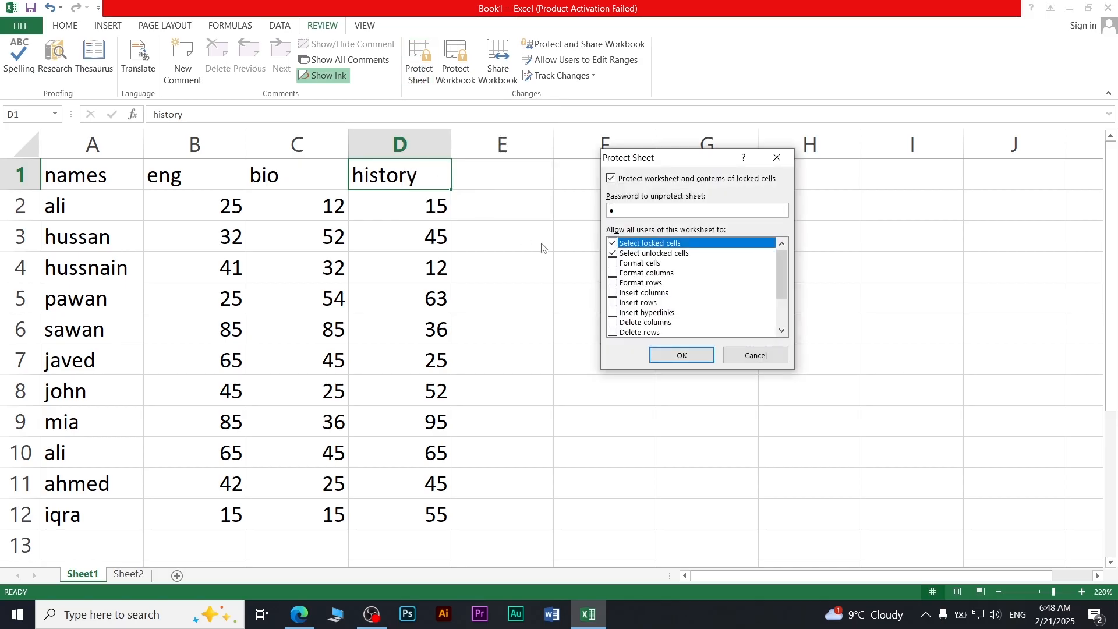
{"action": "key", "text": "Return"}
{"action": "type", "text": "1"}
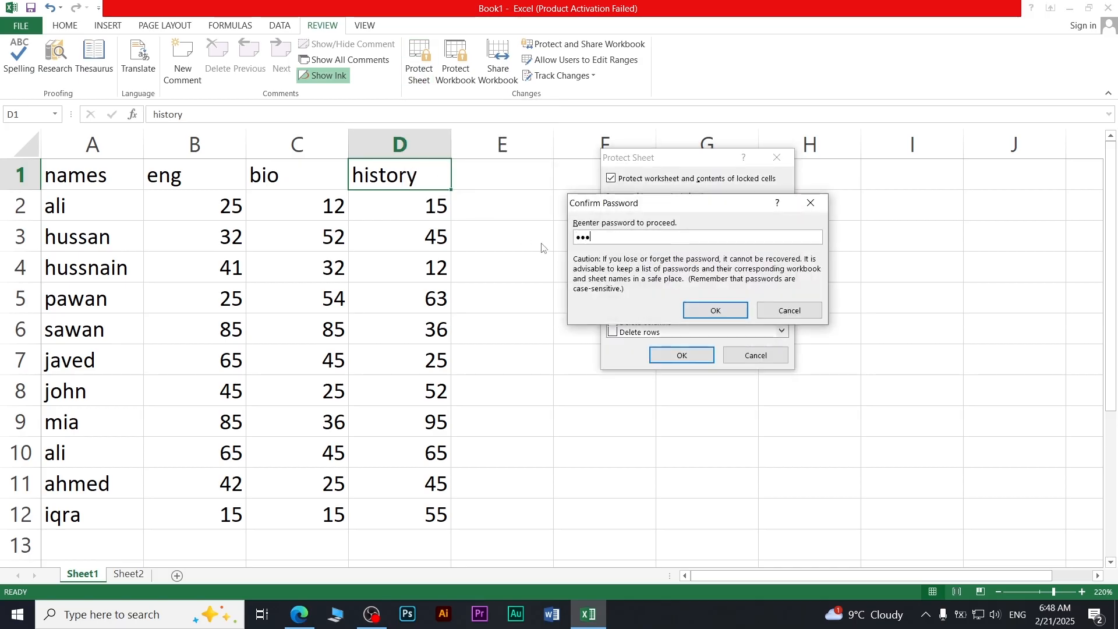
{"action": "key", "text": "Return"}
{"action": "double_click", "coordinate": [413, 325]}
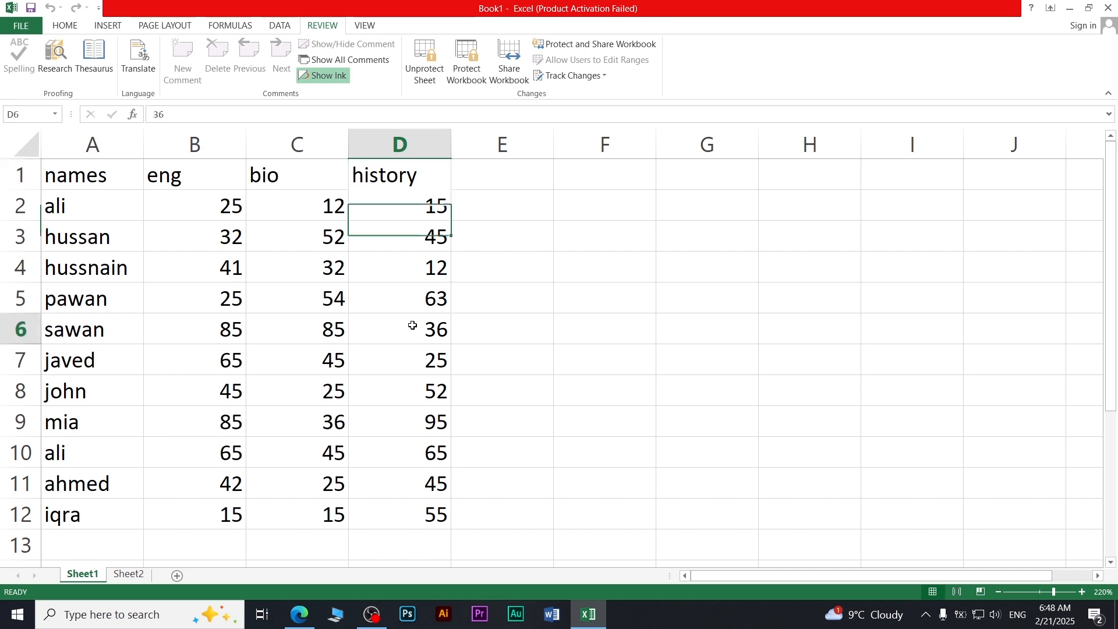
{"action": "left_click", "coordinate": [561, 349]}
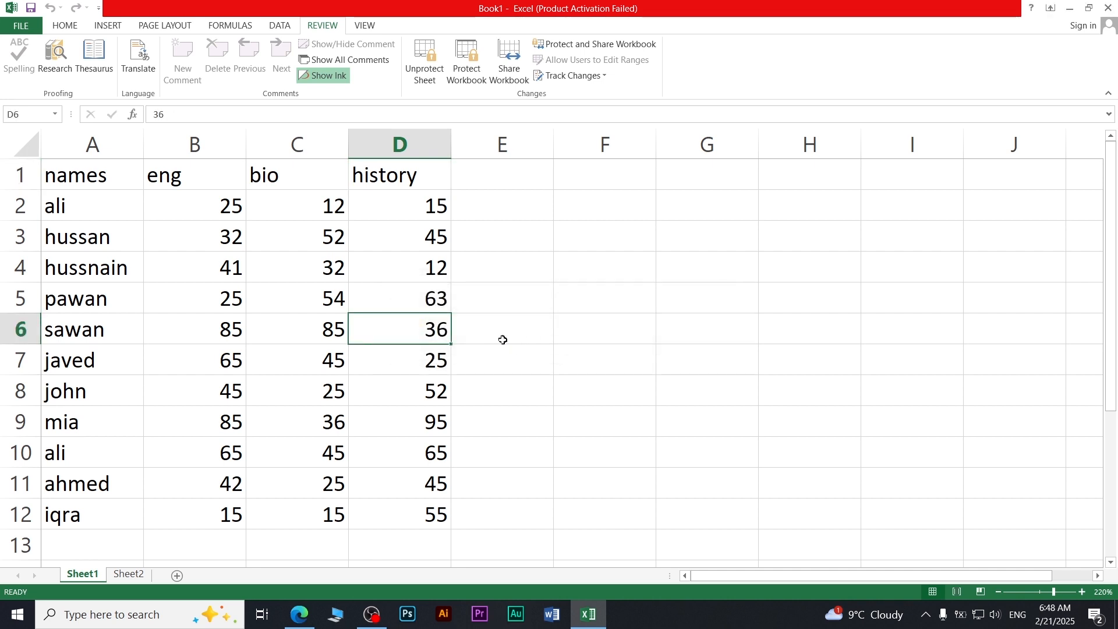
Step: Unprotect the sheet by entering its password
{"action": "left_click", "coordinate": [423, 80]}
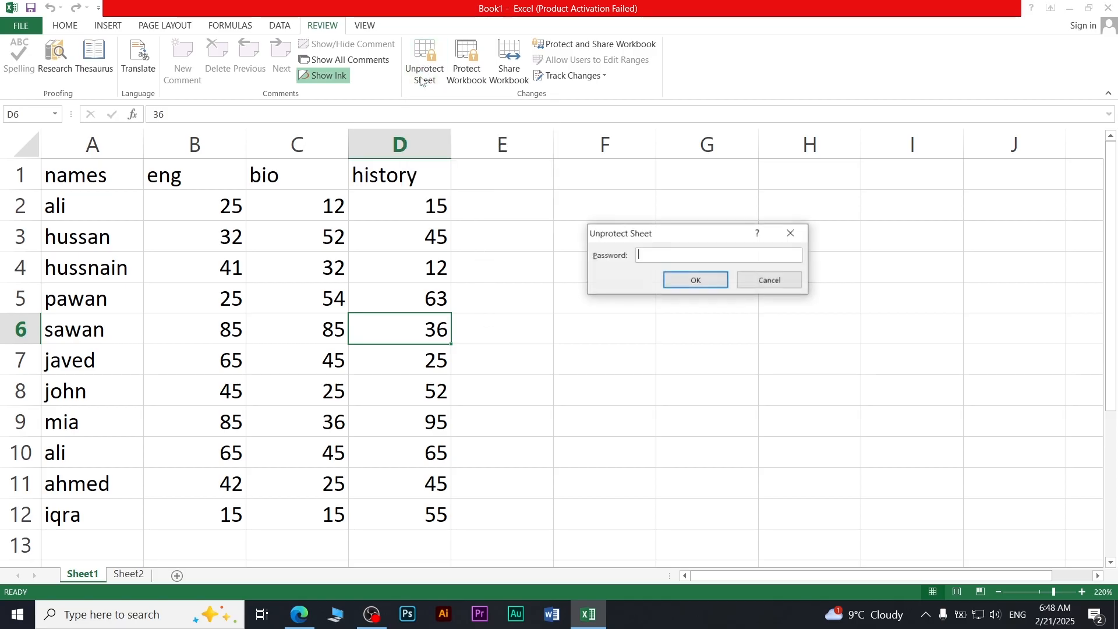
{"action": "type", "text": "1234"}
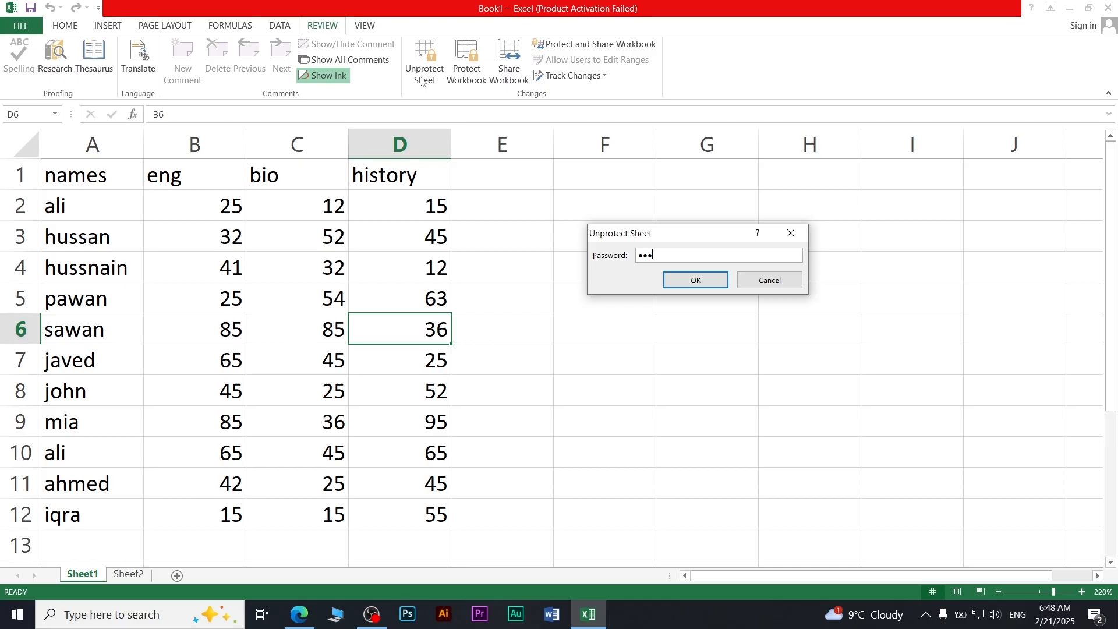
{"action": "key", "text": "Return"}
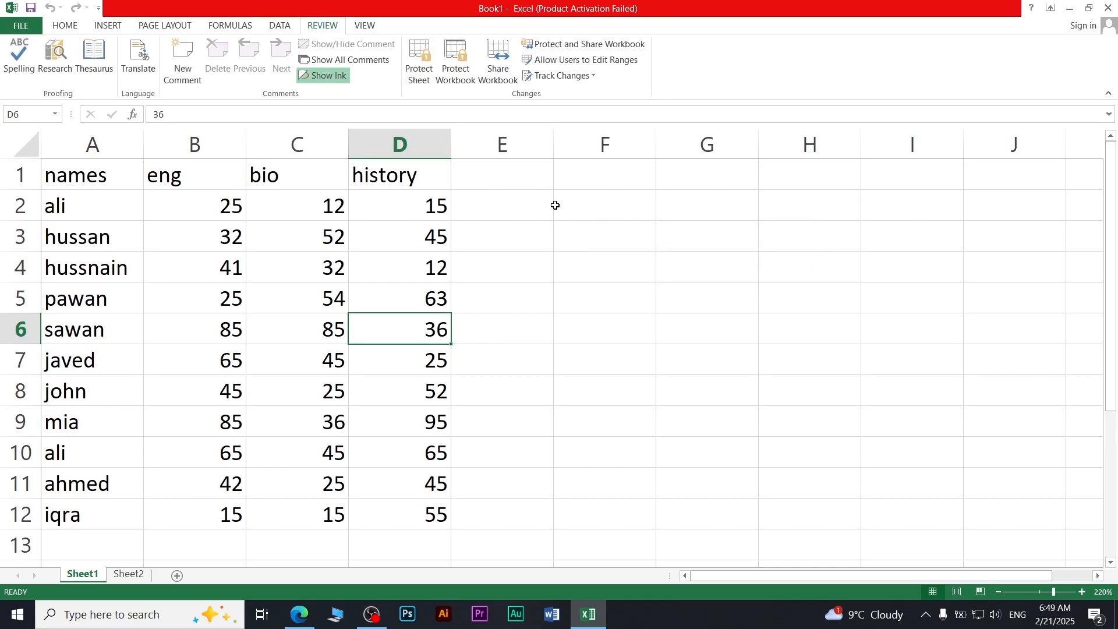
Step: Turn on 'Track changes while editing' in Highlight Changes
{"action": "left_click", "coordinate": [540, 80]}
{"action": "left_click", "coordinate": [577, 93]}
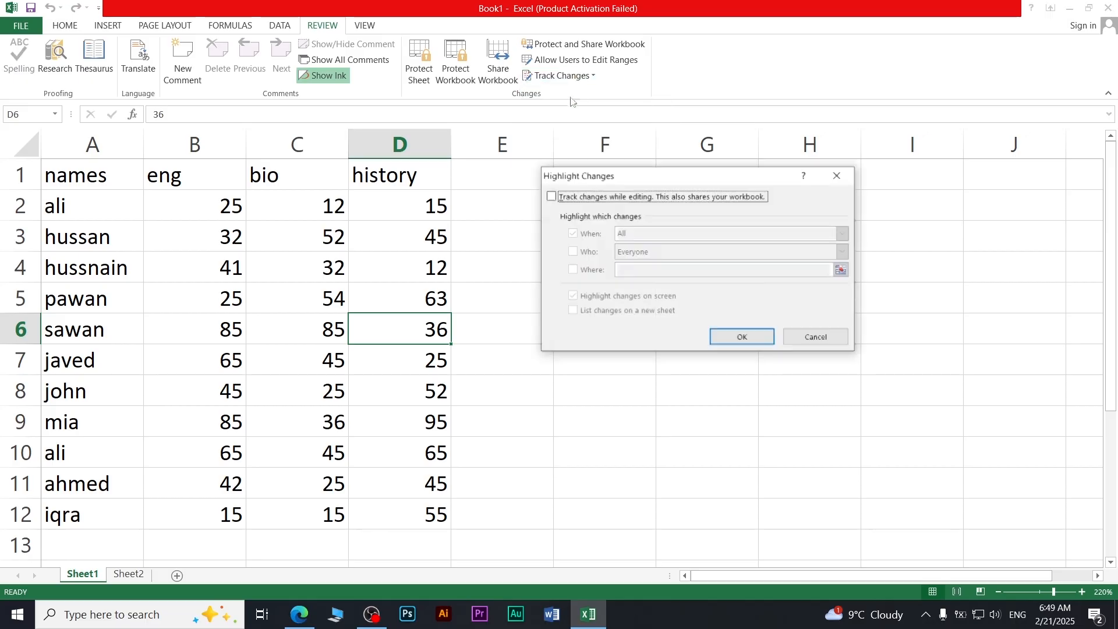
{"action": "left_click", "coordinate": [601, 199]}
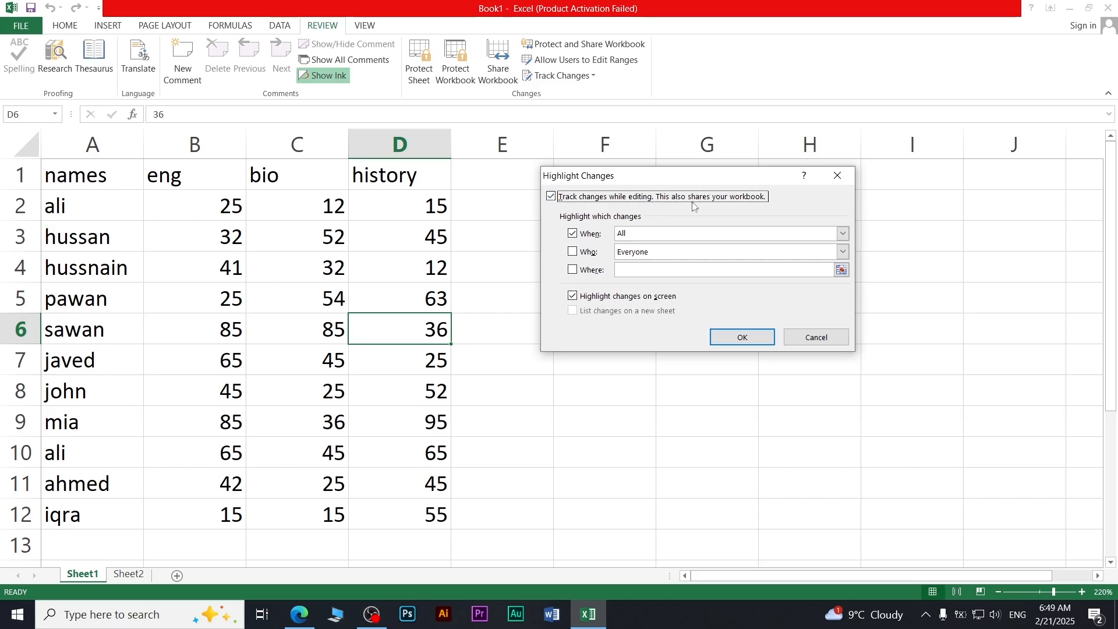
{"action": "left_click", "coordinate": [742, 338]}
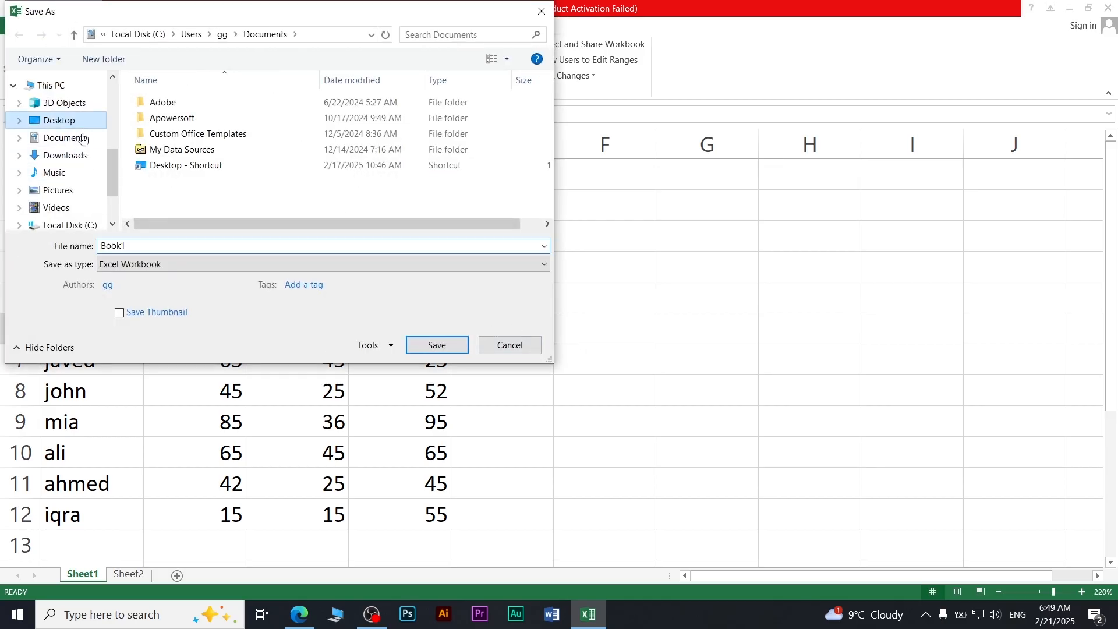
Step: Save the workbook to the Desktop as the shared file 'as'
{"action": "left_click", "coordinate": [65, 120]}
{"action": "type", "text": "as"}
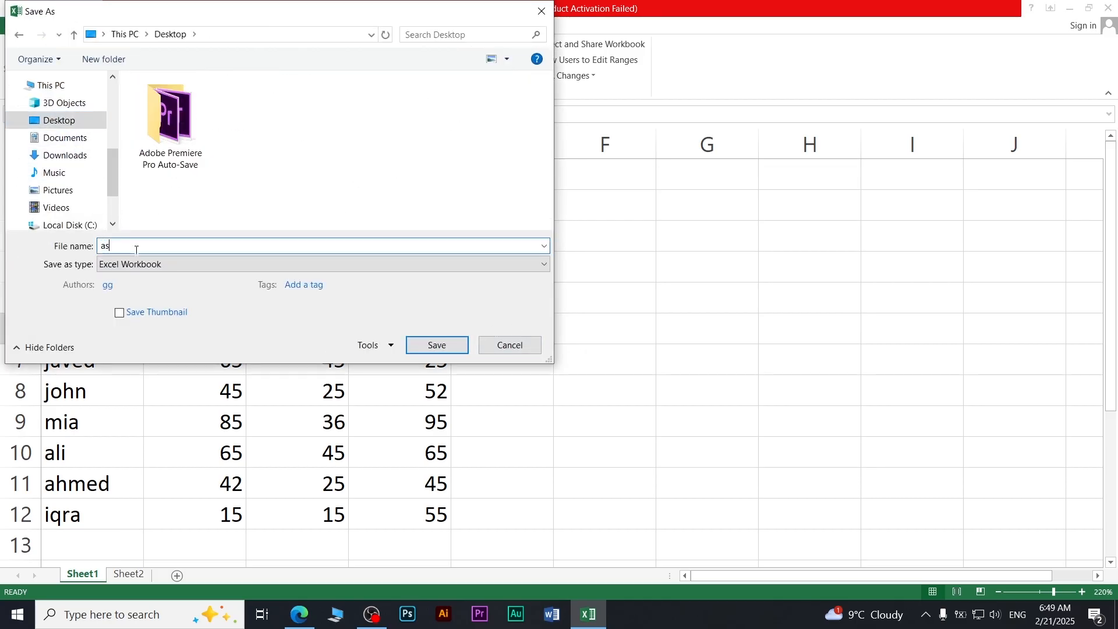
{"action": "left_click", "coordinate": [448, 346]}
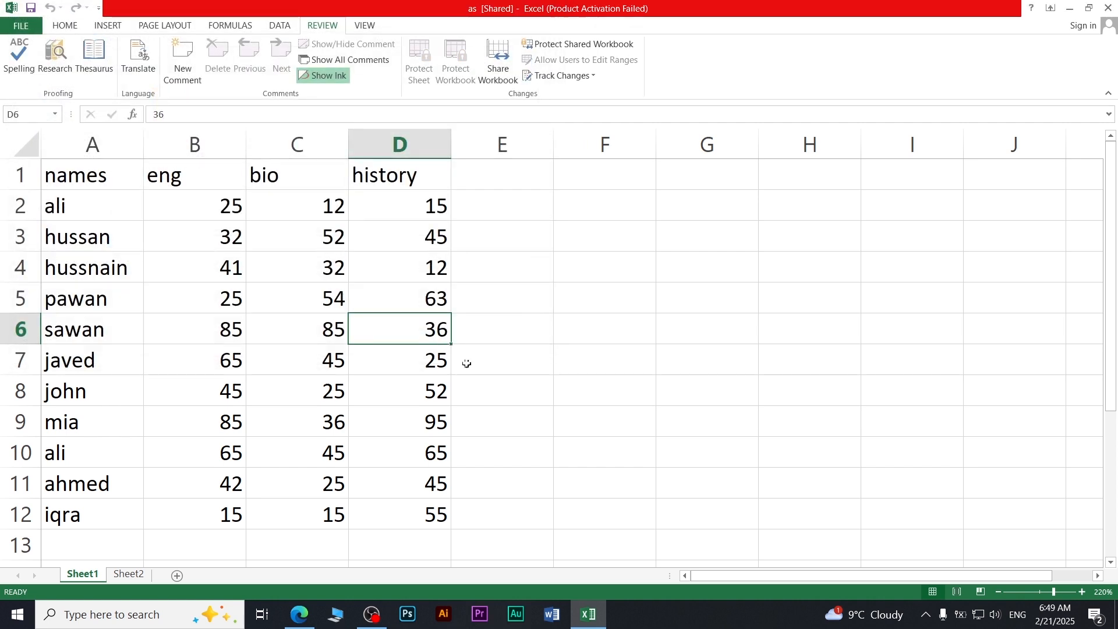
{"action": "left_click", "coordinate": [495, 338]}
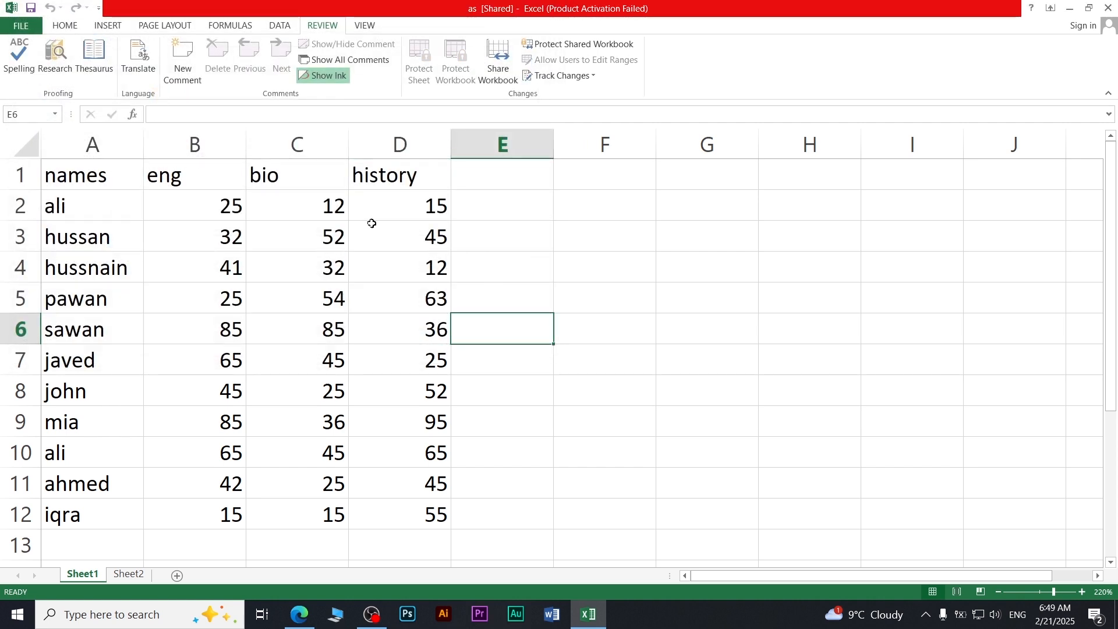
Step: Enter 'gt' in B4 and 'g' in D5 and C7 as tracked edits
{"action": "scroll", "coordinate": [288, 253], "scroll_direction": "up", "scroll_amount": 2, "text": "ctrl"}
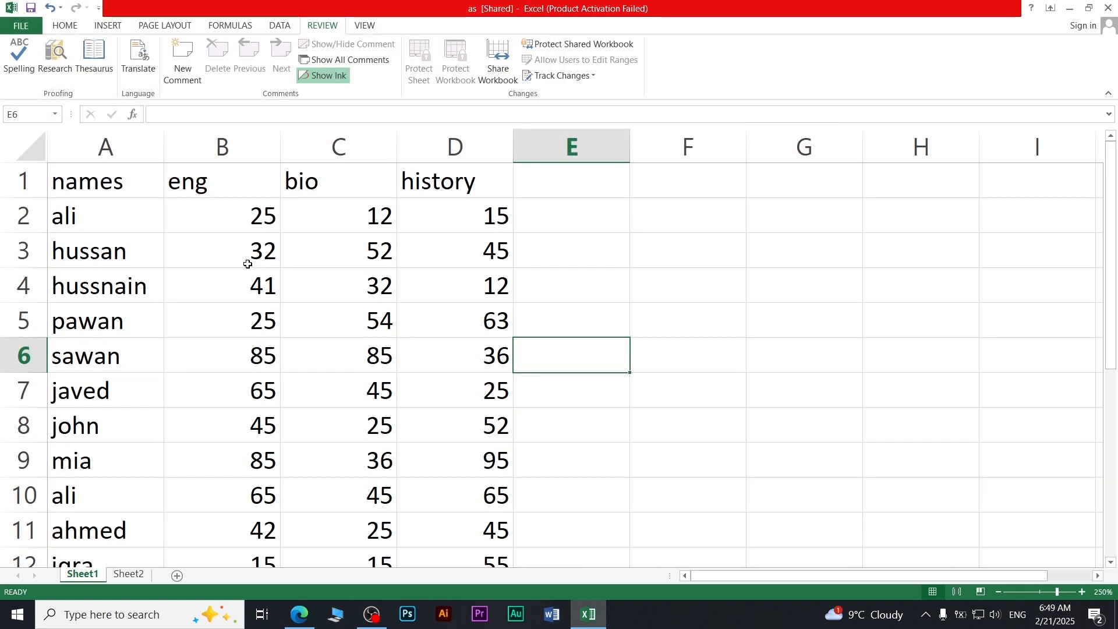
{"action": "left_click", "coordinate": [243, 272]}
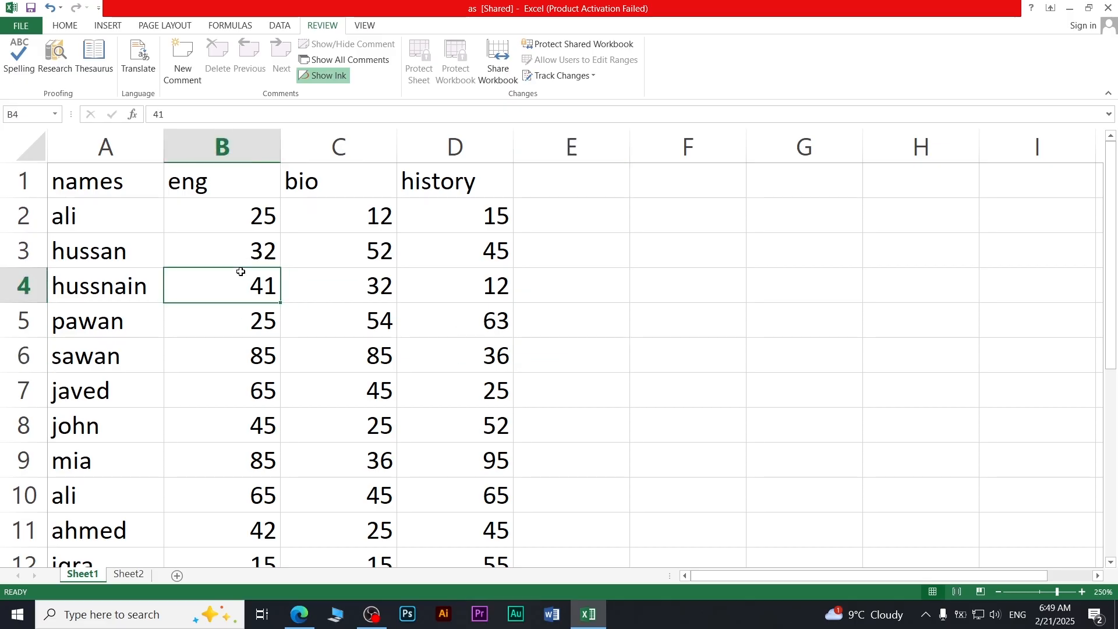
{"action": "type", "text": "gt"}
{"action": "left_click", "coordinate": [379, 285]}
{"action": "left_click", "coordinate": [500, 320]}
{"action": "type", "text": "g"}
{"action": "left_click", "coordinate": [455, 394]}
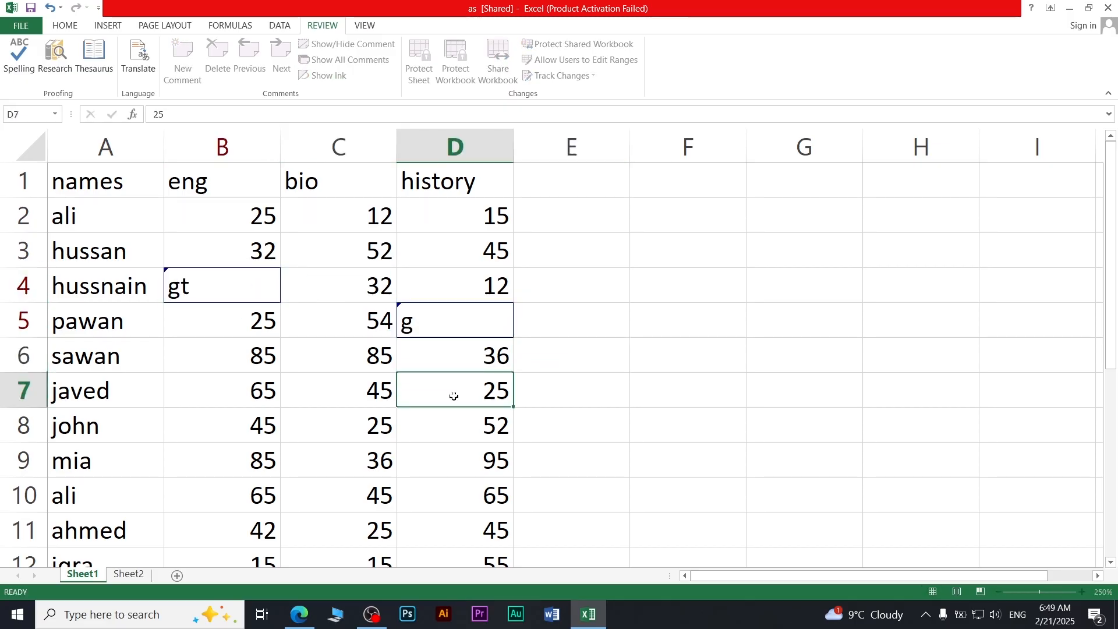
{"action": "left_click", "coordinate": [350, 397]}
{"action": "type", "text": "g"}
{"action": "left_click", "coordinate": [249, 422]}
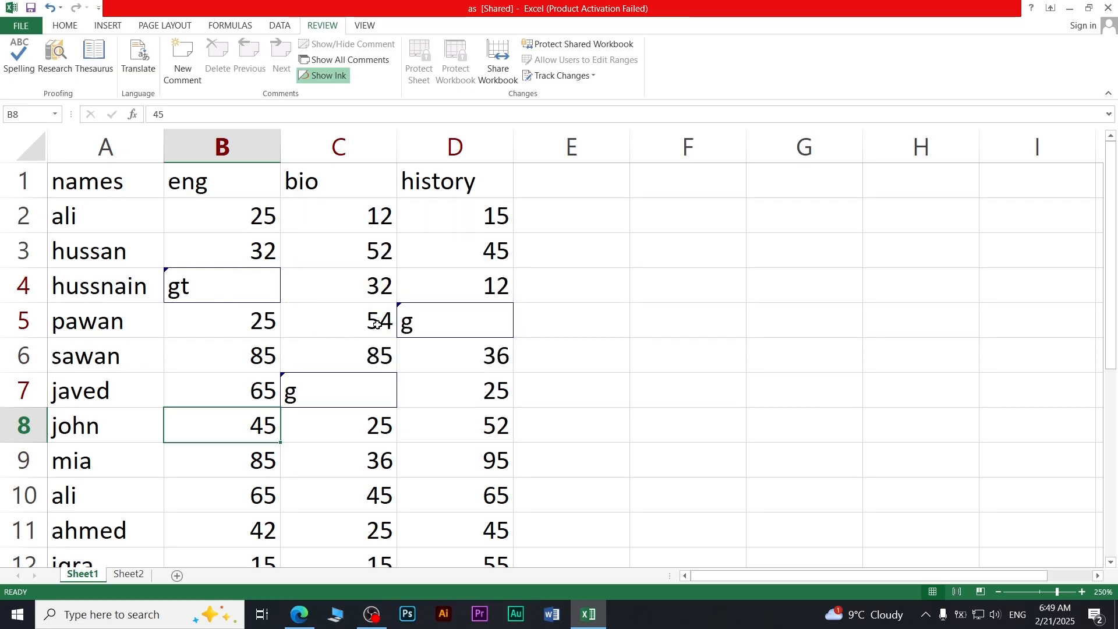
Step: Open Accept/Reject Changes and agree to save the workbook first
{"action": "left_click", "coordinate": [584, 81]}
{"action": "left_click", "coordinate": [570, 115]}
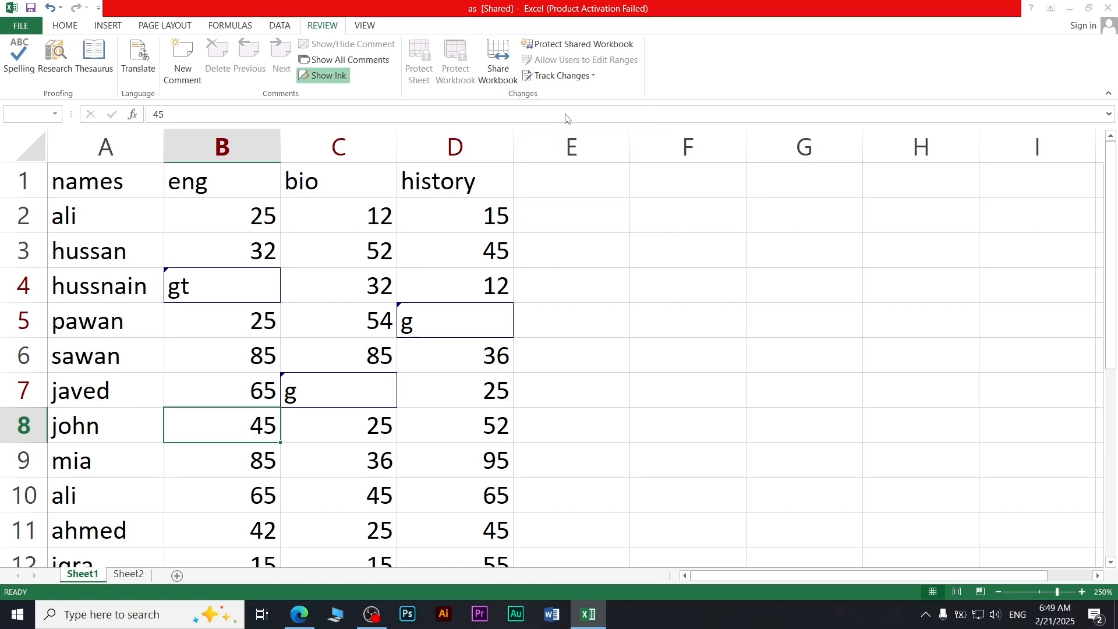
{"action": "left_click", "coordinate": [533, 346]}
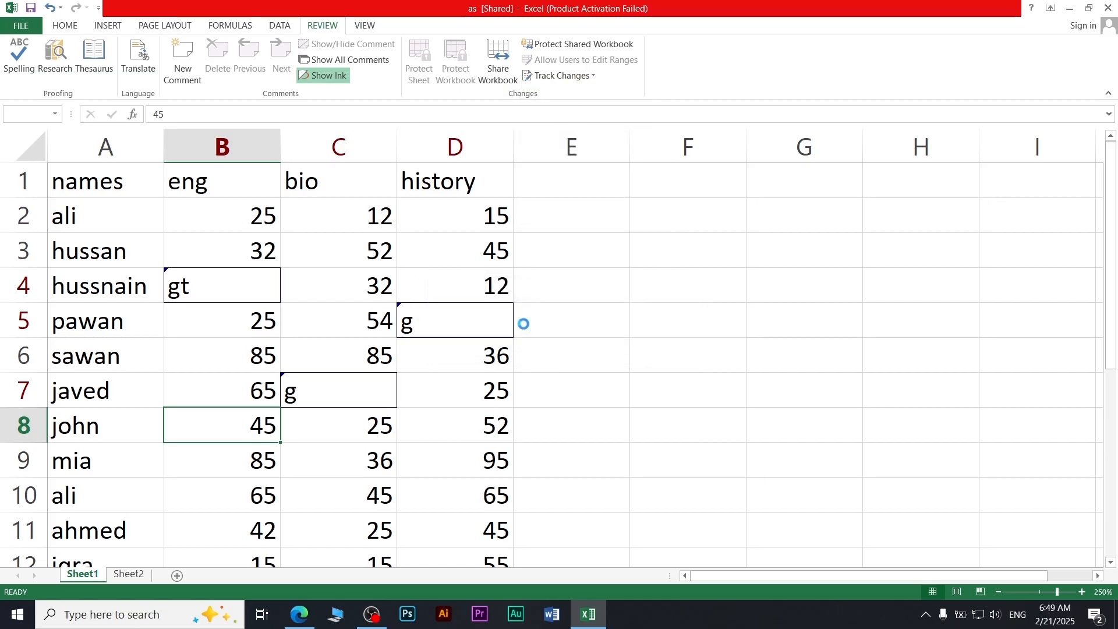
Step: Accept all three tracked changes, then recheck Accept/Reject Changes to confirm none remain
{"action": "left_click", "coordinate": [727, 302]}
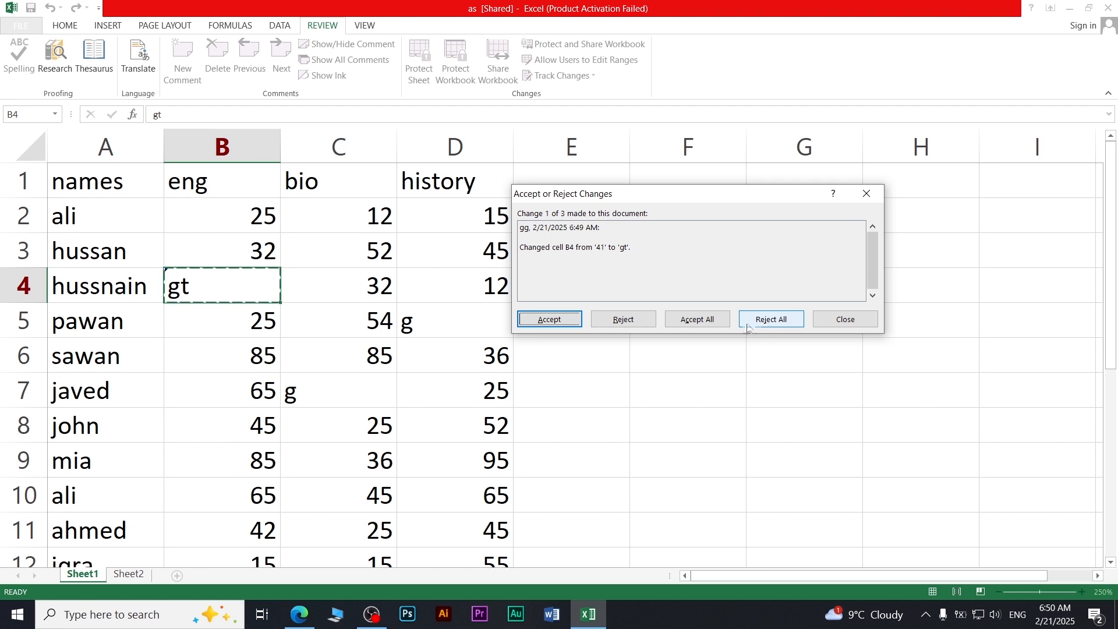
{"action": "left_click", "coordinate": [684, 328]}
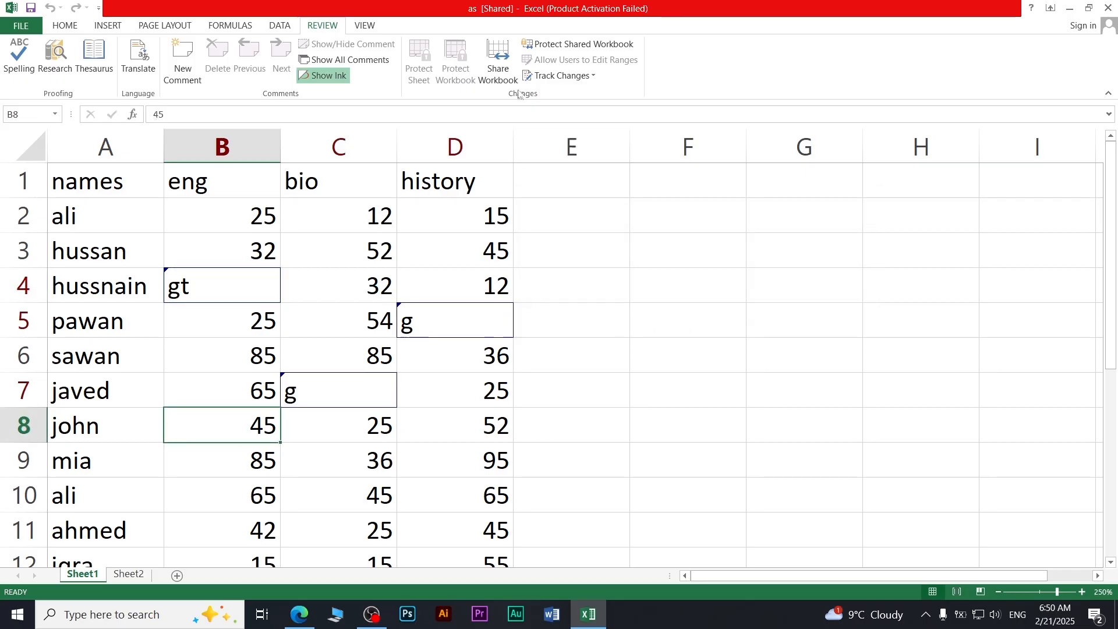
{"action": "left_click", "coordinate": [556, 76]}
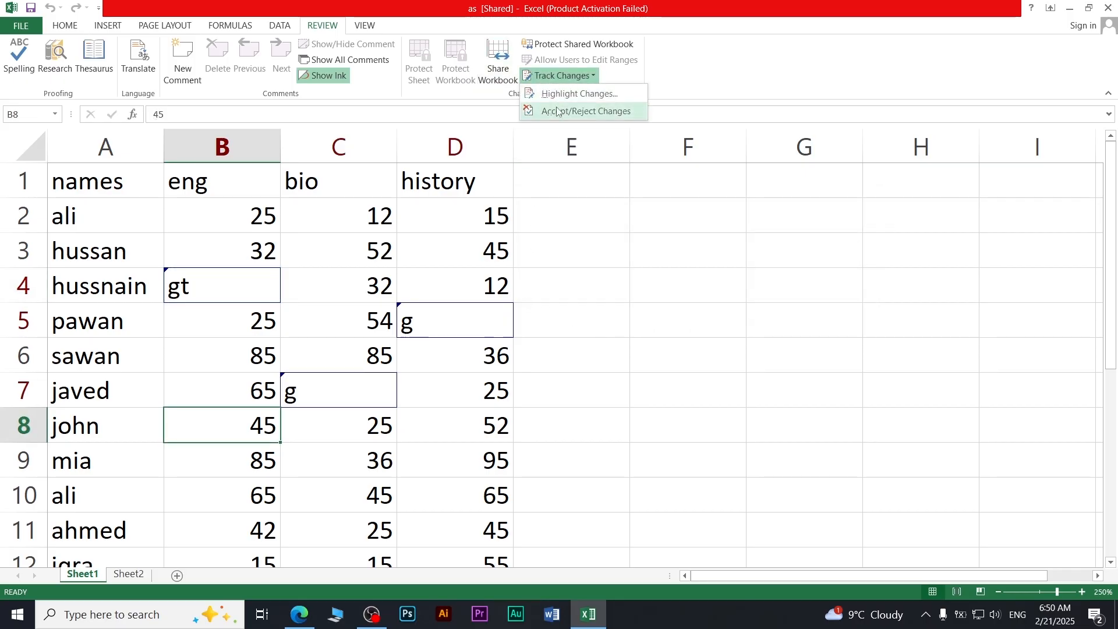
{"action": "left_click", "coordinate": [557, 111]}
{"action": "left_click", "coordinate": [716, 313]}
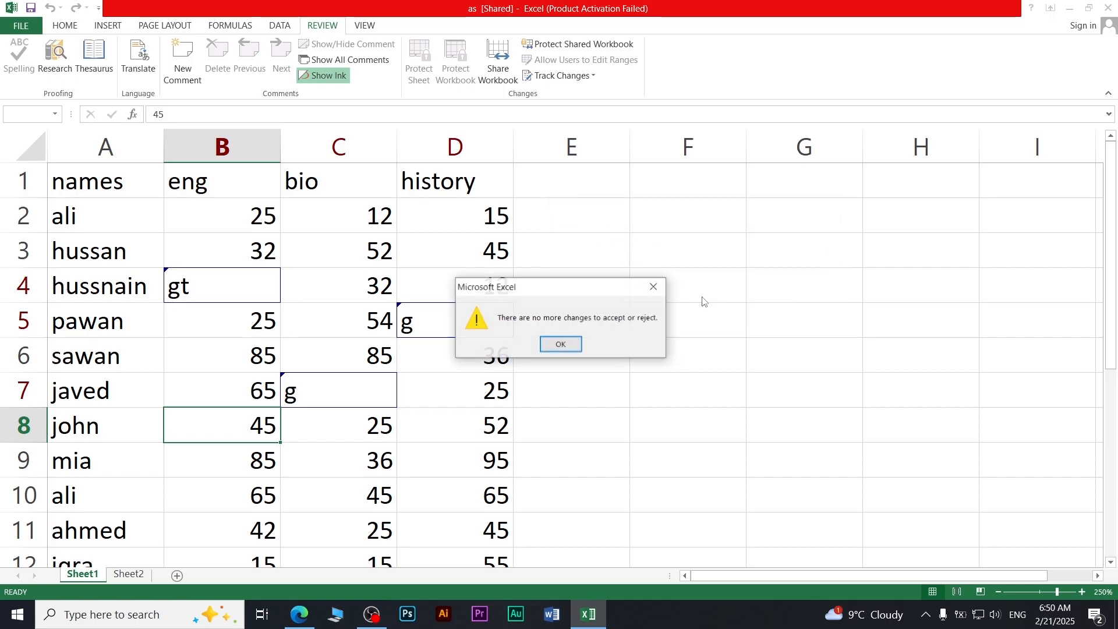
{"action": "left_click", "coordinate": [550, 344]}
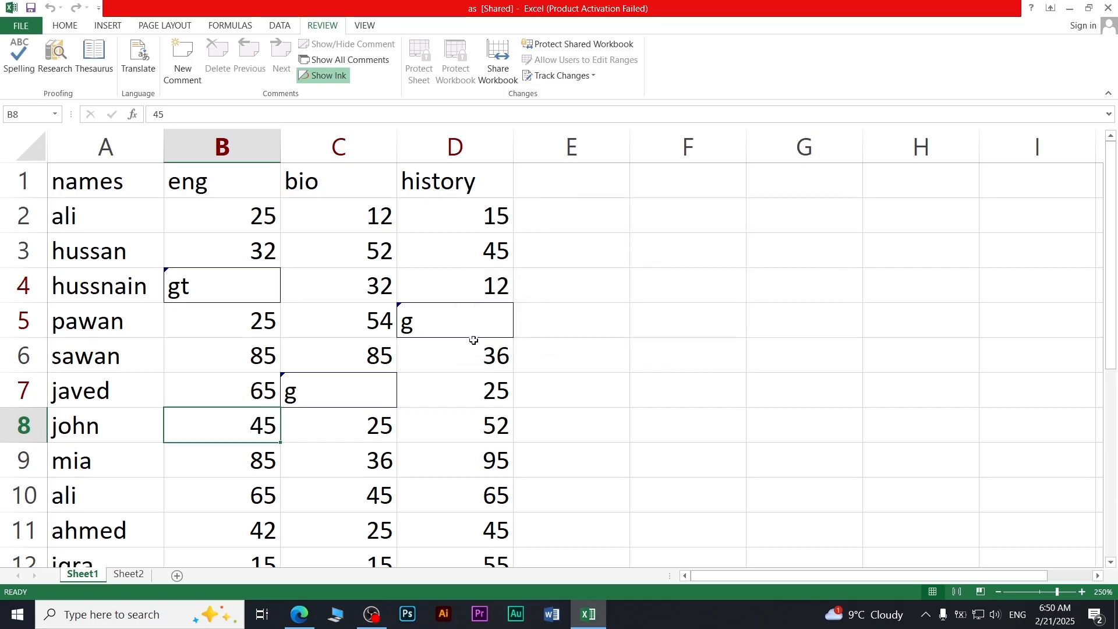
{"action": "left_click", "coordinate": [631, 383]}
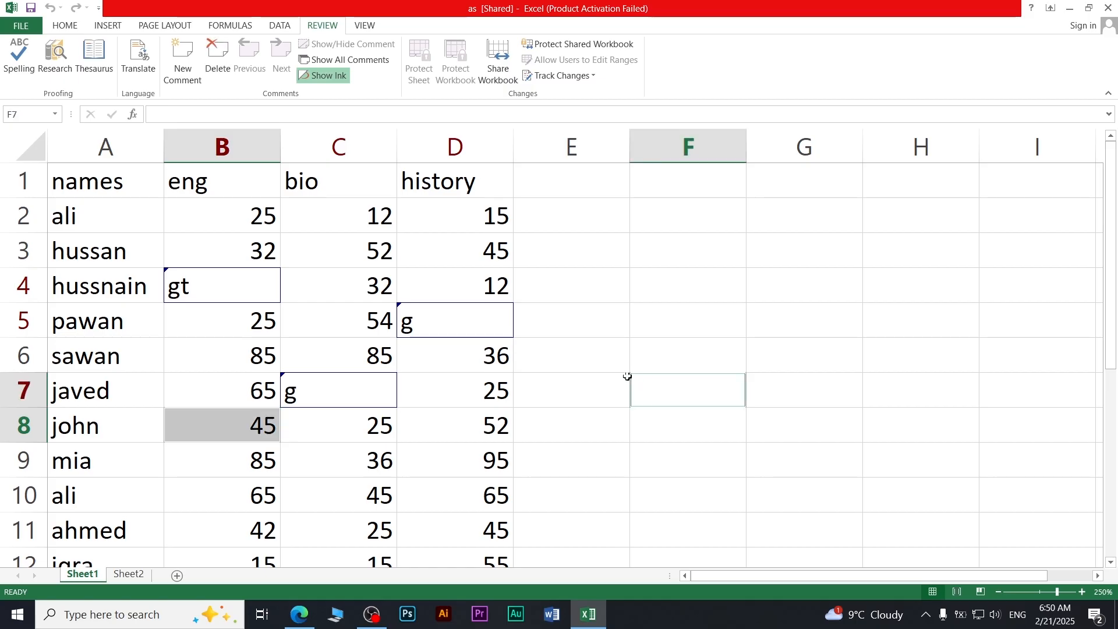